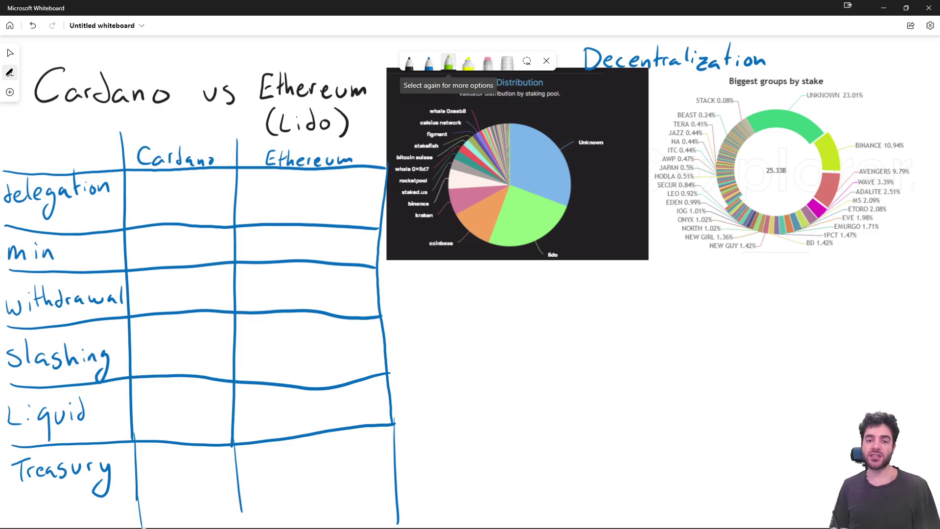
# - In green, circle 'kraken' and 'lido' on the Pool Distribution chart and underline each title word
pyautogui.moveTo(437, 204)
pyautogui.mouseDown()
pyautogui.moveTo(410, 222)
pyautogui.moveTo(444, 208)
pyautogui.mouseUp()
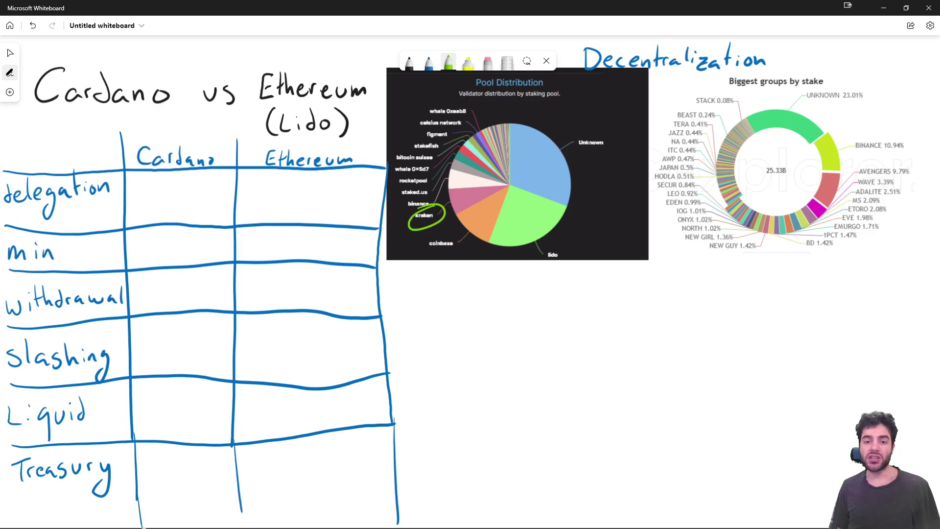
pyautogui.moveTo(42, 118); pyautogui.dragTo(180, 102)
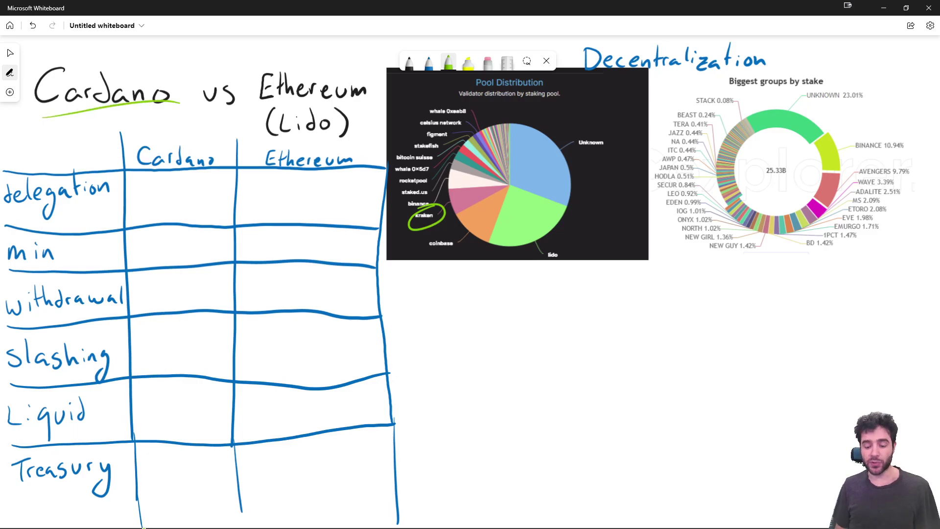
pyautogui.moveTo(258, 105); pyautogui.dragTo(368, 106)
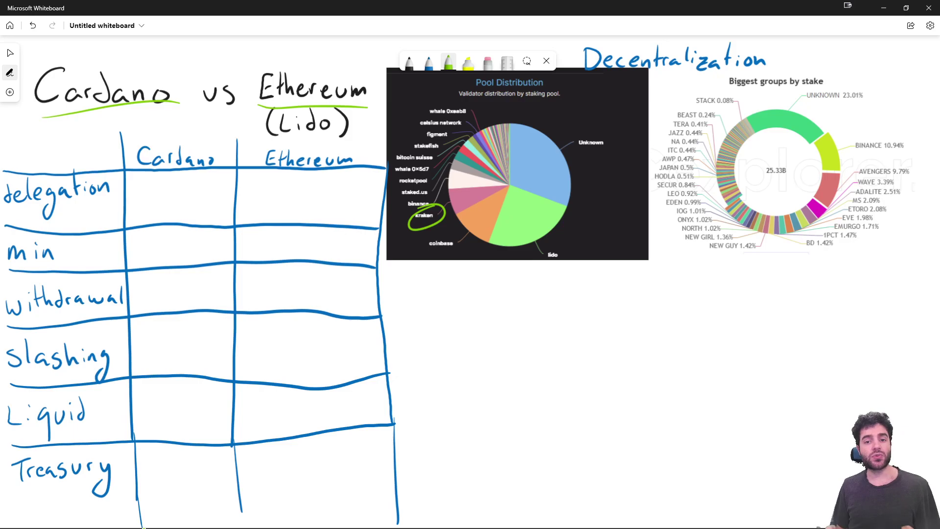
pyautogui.moveTo(281, 140); pyautogui.dragTo(332, 137)
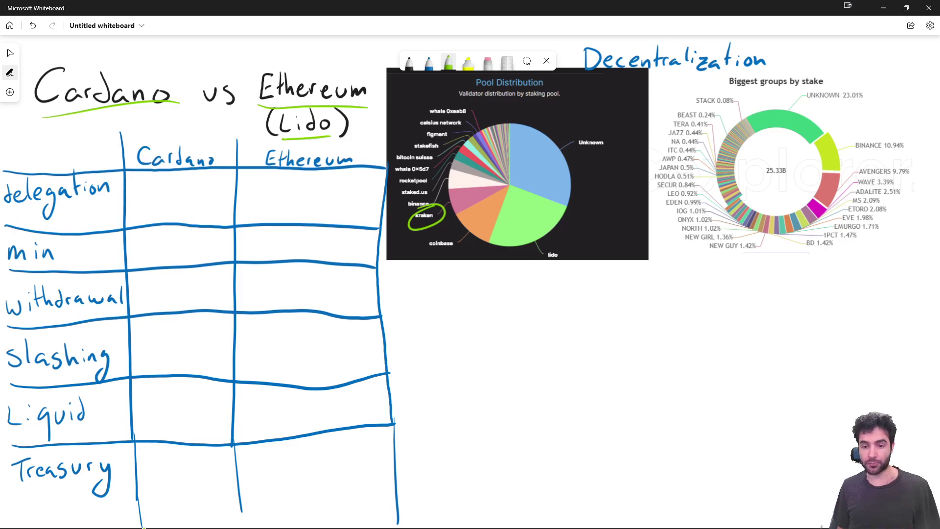
pyautogui.moveTo(539, 237); pyautogui.dragTo(566, 239)
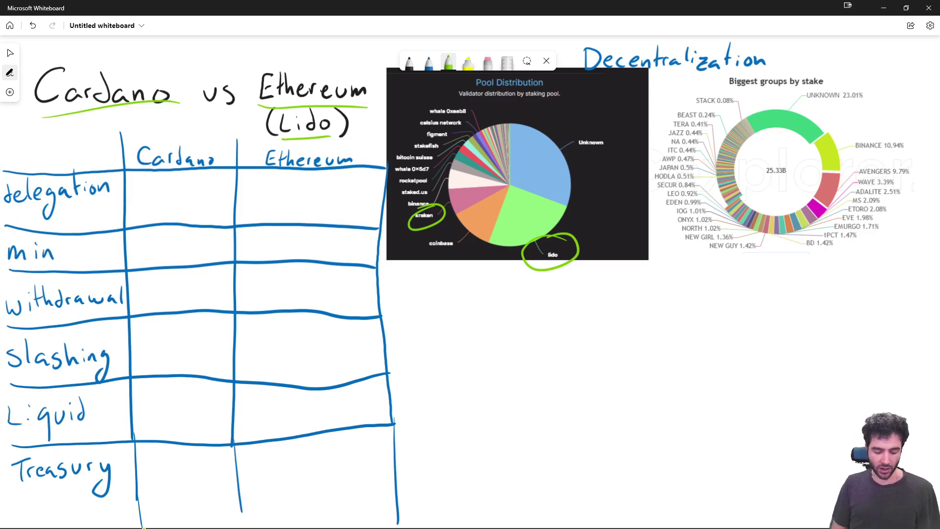
# - Write Yes for Cardano and No for Ethereum in the delegation row
pyautogui.moveTo(140, 182); pyautogui.dragTo(147, 196)
pyautogui.moveTo(157, 180)
pyautogui.mouseDown()
pyautogui.moveTo(145, 210)
pyautogui.moveTo(170, 209)
pyautogui.mouseUp()
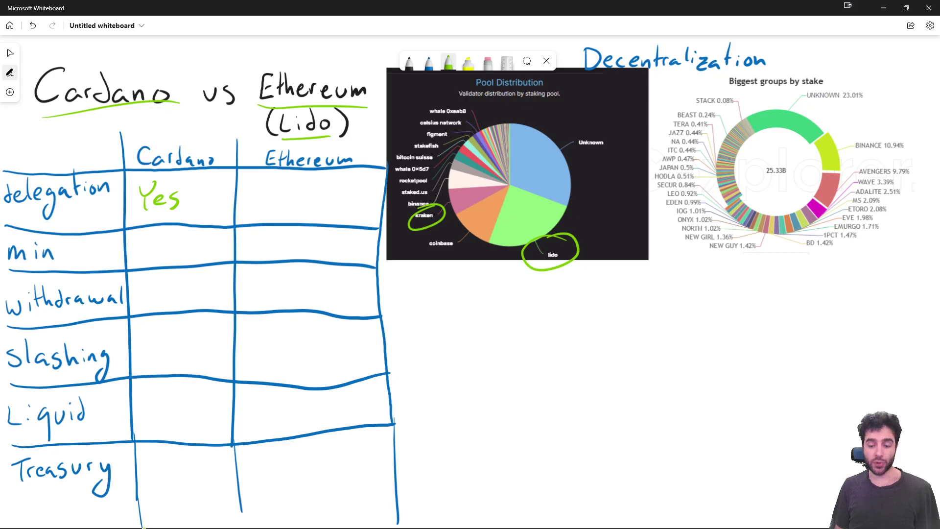
pyautogui.moveTo(261, 179); pyautogui.dragTo(262, 199)
pyautogui.moveTo(261, 177); pyautogui.dragTo(301, 187)
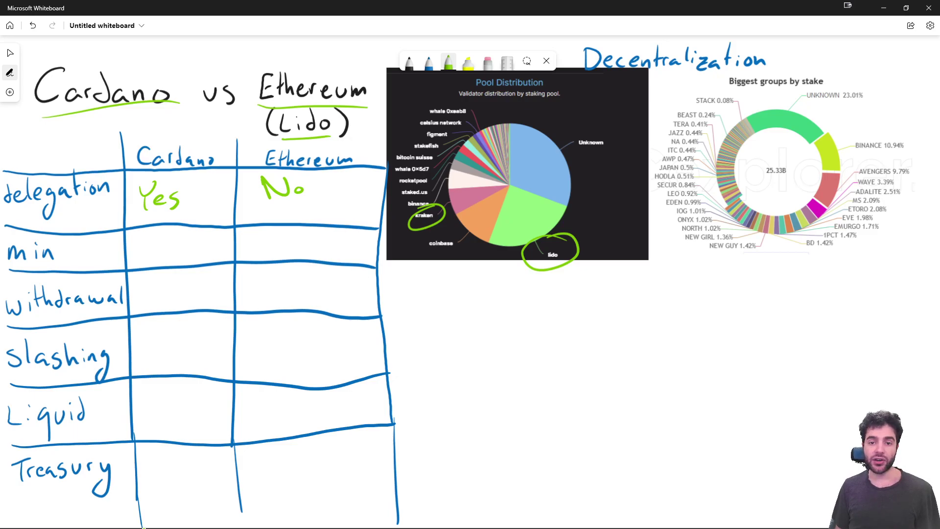
# - Write 32 Eth 50k in Ethereum's min cell and circle (Lido) in the title
pyautogui.moveTo(245, 237)
pyautogui.mouseDown()
pyautogui.moveTo(246, 255)
pyautogui.moveTo(286, 250)
pyautogui.moveTo(296, 234)
pyautogui.mouseUp()
pyautogui.moveTo(293, 230); pyautogui.dragTo(305, 248)
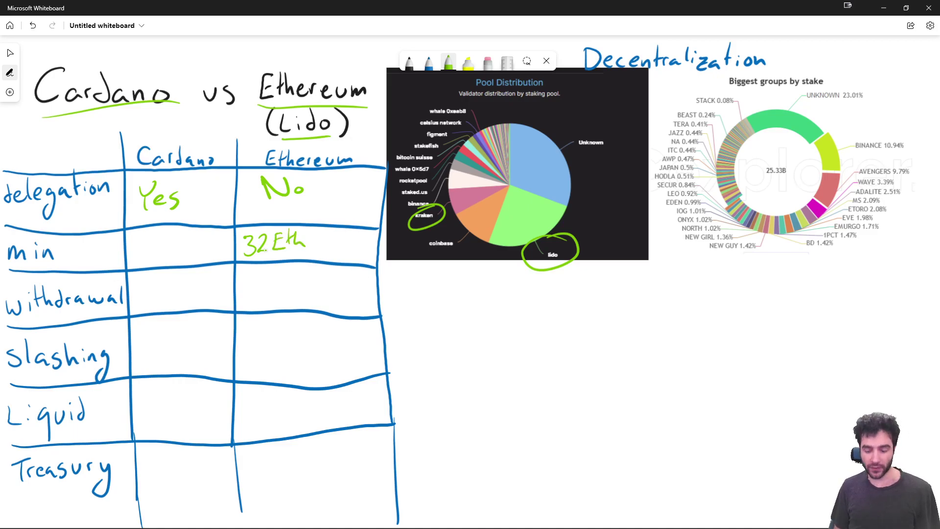
pyautogui.moveTo(327, 234)
pyautogui.mouseDown()
pyautogui.moveTo(321, 249)
pyautogui.moveTo(336, 236)
pyautogui.mouseUp()
pyautogui.moveTo(343, 230)
pyautogui.mouseDown()
pyautogui.moveTo(342, 248)
pyautogui.moveTo(354, 248)
pyautogui.mouseUp()
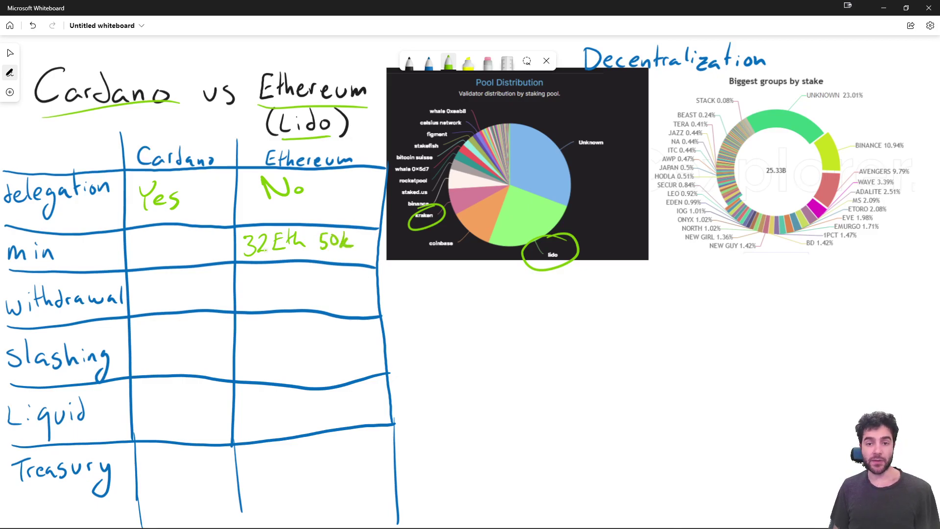
pyautogui.moveTo(287, 110)
pyautogui.mouseDown()
pyautogui.moveTo(335, 123)
pyautogui.moveTo(301, 103)
pyautogui.mouseUp()
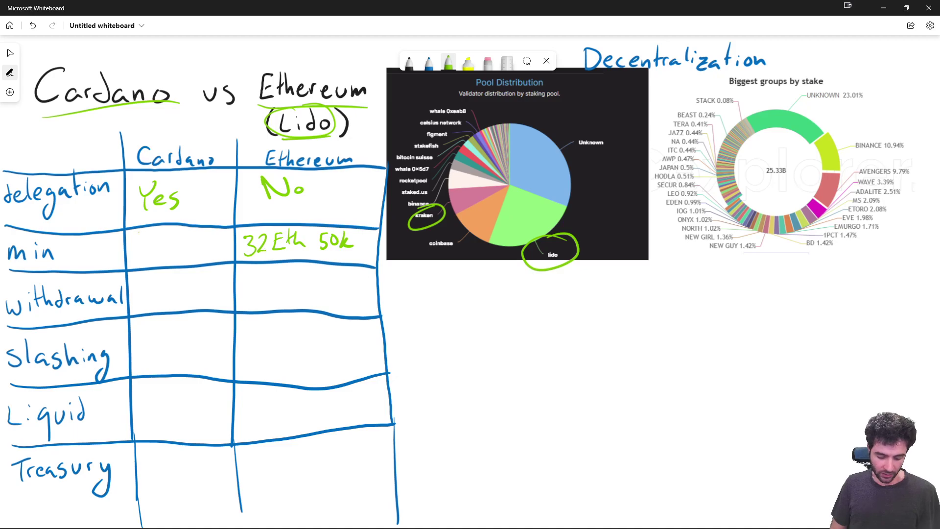
# - Write 500 ADA and 5 ADA in Cardano's min cell and circle both amounts
pyautogui.moveTo(134, 232)
pyautogui.mouseDown()
pyautogui.moveTo(134, 249)
pyautogui.moveTo(150, 235)
pyautogui.moveTo(205, 244)
pyautogui.mouseUp()
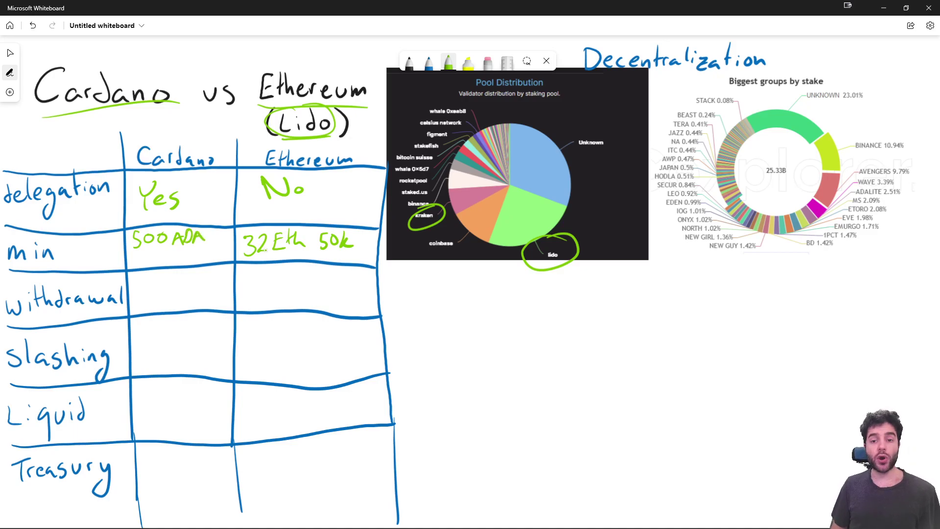
pyautogui.moveTo(150, 251)
pyautogui.mouseDown()
pyautogui.moveTo(140, 264)
pyautogui.moveTo(196, 262)
pyautogui.mouseUp()
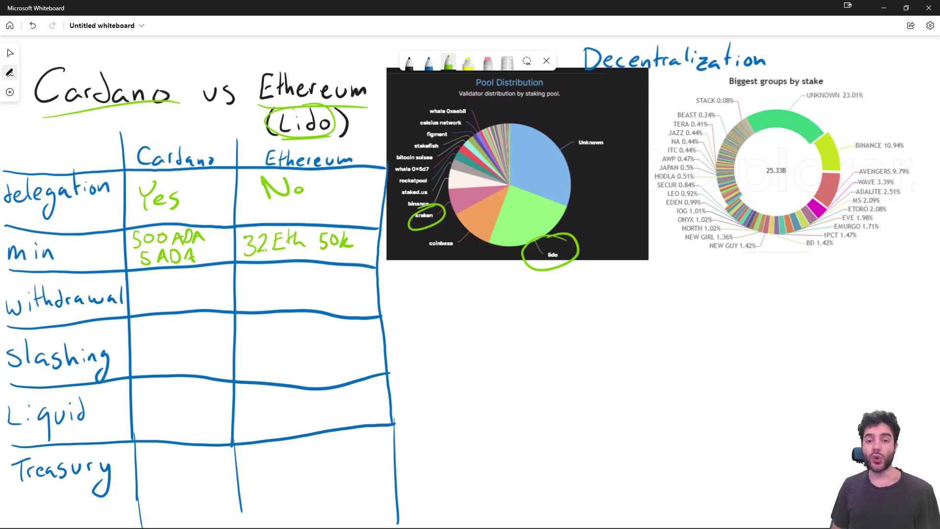
pyautogui.moveTo(133, 226)
pyautogui.mouseDown()
pyautogui.moveTo(233, 249)
pyautogui.moveTo(201, 214)
pyautogui.mouseUp()
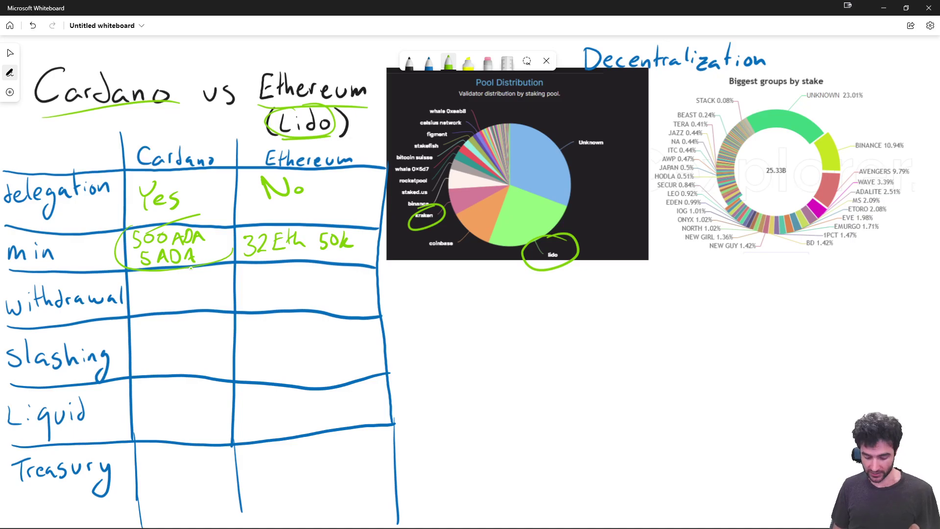
# - Write No for Ethereum and Yes for Cardano in the withdrawal row
pyautogui.moveTo(261, 281)
pyautogui.mouseDown()
pyautogui.moveTo(262, 269)
pyautogui.moveTo(287, 269)
pyautogui.mouseUp()
pyautogui.moveTo(157, 272); pyautogui.dragTo(162, 292)
pyautogui.moveTo(170, 282); pyautogui.dragTo(177, 284)
pyautogui.moveTo(189, 275); pyautogui.dragTo(183, 285)
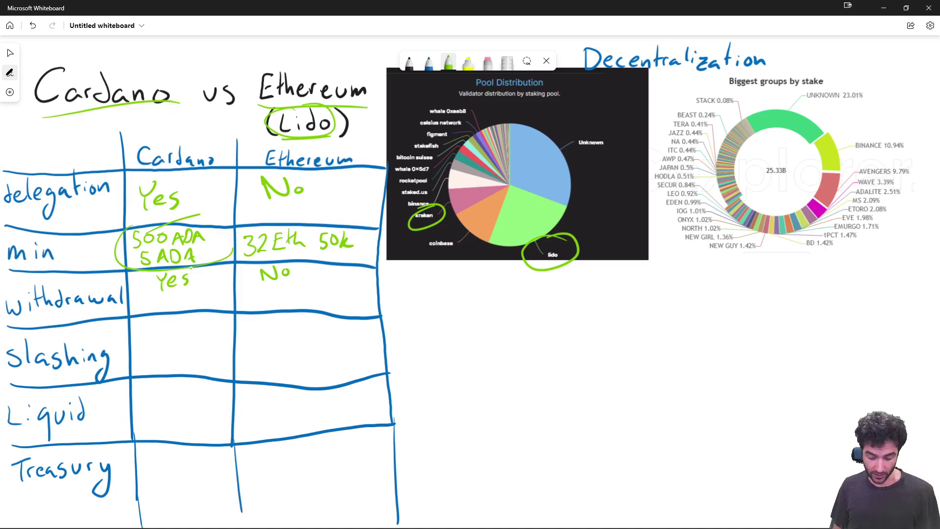
# - Write 'Smart contract' with a cross under Ethereum's No in the withdrawal row
pyautogui.moveTo(251, 291)
pyautogui.mouseDown()
pyautogui.moveTo(241, 304)
pyautogui.moveTo(273, 301)
pyautogui.mouseUp()
pyautogui.moveTo(273, 301); pyautogui.dragTo(285, 297)
pyautogui.moveTo(282, 292); pyautogui.dragTo(325, 298)
pyautogui.moveTo(327, 283)
pyautogui.mouseDown()
pyautogui.moveTo(326, 296)
pyautogui.moveTo(331, 289)
pyautogui.mouseUp()
pyautogui.moveTo(332, 299)
pyautogui.mouseDown()
pyautogui.moveTo(336, 291)
pyautogui.moveTo(356, 300)
pyautogui.mouseUp()
pyautogui.moveTo(352, 294); pyautogui.dragTo(378, 306)
pyautogui.moveTo(377, 289); pyautogui.dragTo(366, 305)
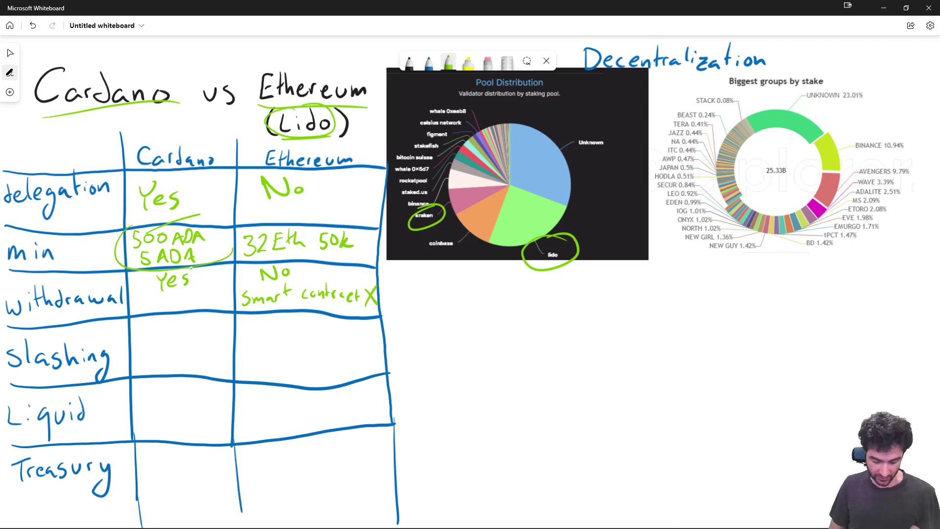
# - Add 'SE' with a tick to Cardano's withdrawal cell and circle the withdrawal row label
pyautogui.moveTo(139, 296)
pyautogui.mouseDown()
pyautogui.moveTo(133, 307)
pyautogui.moveTo(148, 296)
pyautogui.mouseUp()
pyautogui.moveTo(142, 307); pyautogui.dragTo(190, 295)
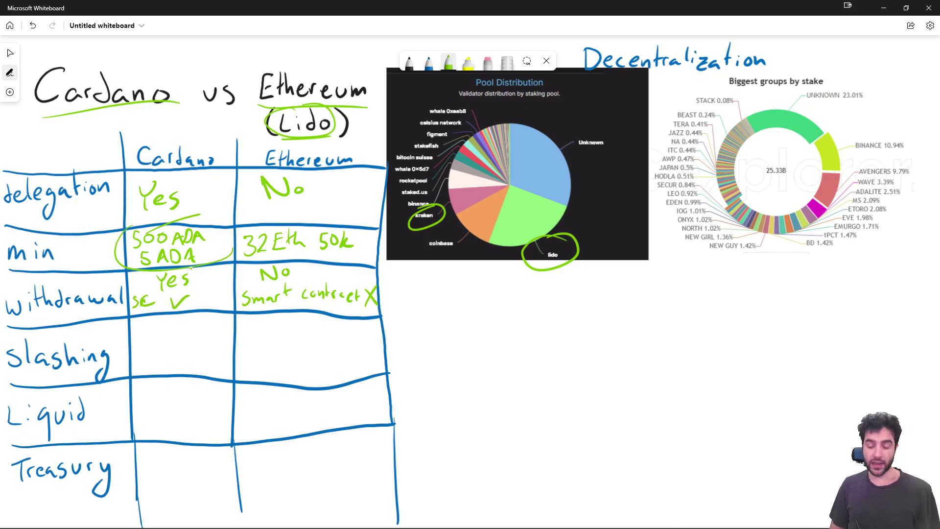
pyautogui.moveTo(67, 276)
pyautogui.mouseDown()
pyautogui.moveTo(119, 320)
pyautogui.moveTo(65, 273)
pyautogui.mouseUp()
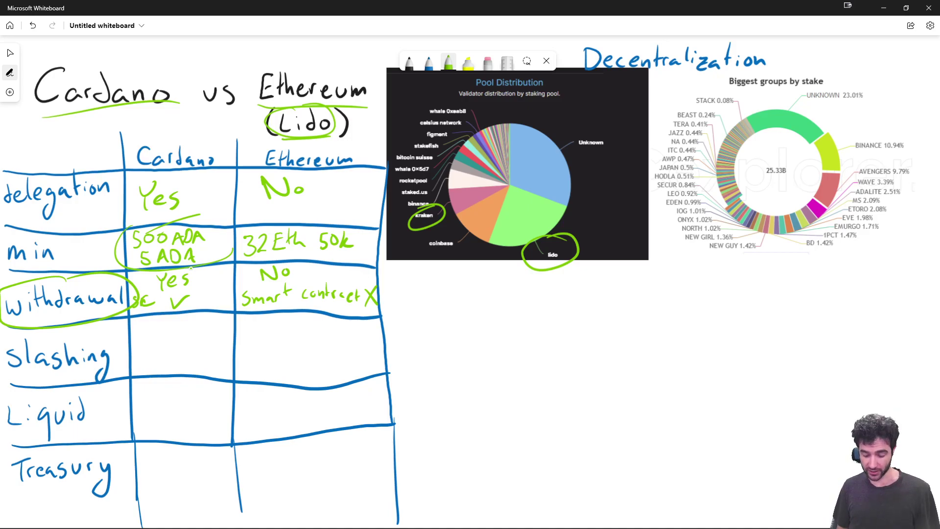
# - Circle Ethereum's 'Smart contract X' note and draw a line linking it to the circled lido label
pyautogui.moveTo(357, 272)
pyautogui.mouseDown()
pyautogui.moveTo(240, 318)
pyautogui.moveTo(377, 270)
pyautogui.moveTo(395, 286)
pyautogui.moveTo(515, 259)
pyautogui.mouseUp()
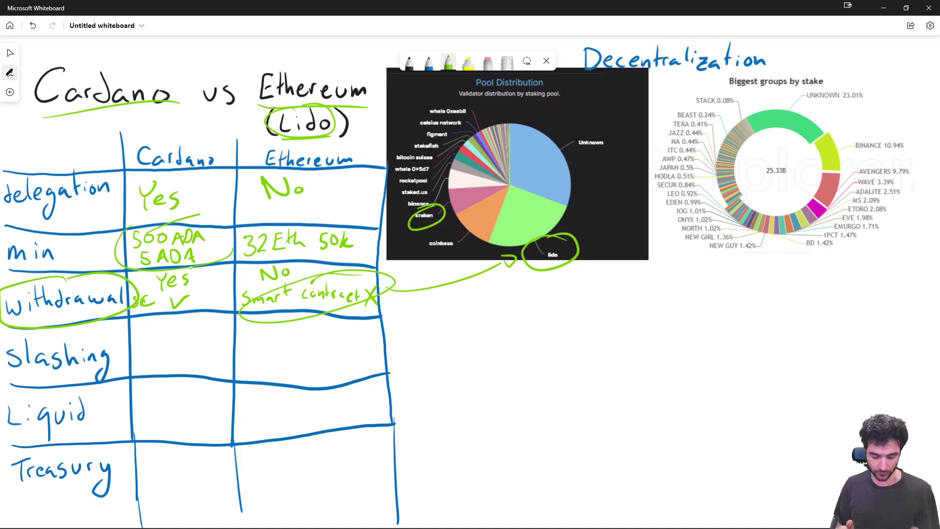
# - Write No in Cardano's slashing cell
pyautogui.moveTo(149, 331)
pyautogui.mouseDown()
pyautogui.moveTo(150, 358)
pyautogui.moveTo(166, 354)
pyautogui.moveTo(165, 328)
pyautogui.moveTo(175, 344)
pyautogui.mouseUp()
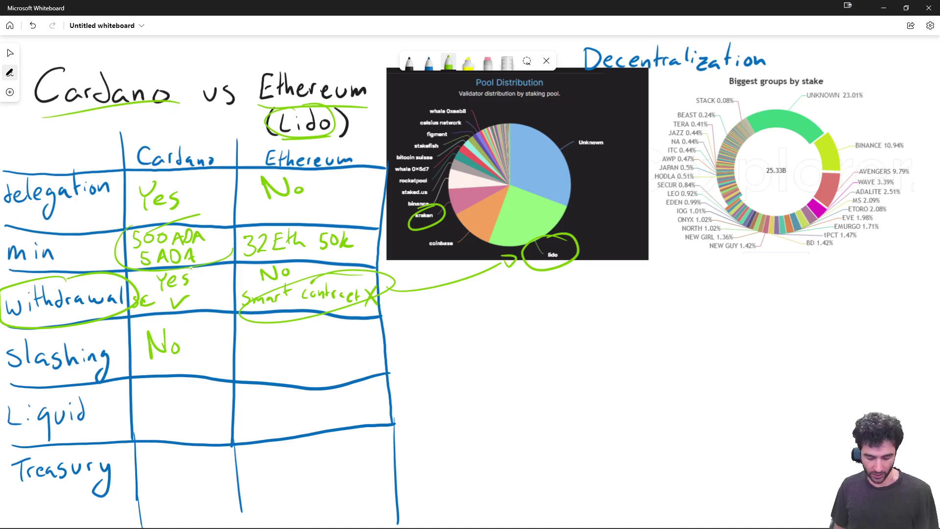
# - Write Yes in Ethereum's slashing cell
pyautogui.moveTo(255, 340); pyautogui.dragTo(263, 351)
pyautogui.moveTo(273, 329); pyautogui.dragTo(267, 372)
pyautogui.moveTo(277, 362)
pyautogui.mouseDown()
pyautogui.moveTo(289, 355)
pyautogui.moveTo(294, 366)
pyautogui.mouseUp()
pyautogui.moveTo(305, 346); pyautogui.dragTo(300, 364)
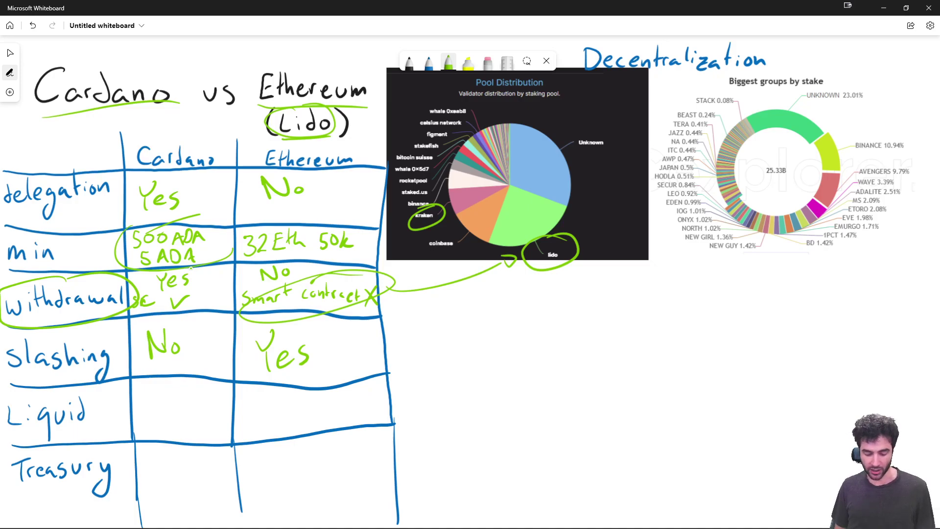
# - Undo the circle drawn around 32 Eth 50k and a stray stroke with Ctrl+Z
pyautogui.moveTo(341, 218)
pyautogui.mouseDown()
pyautogui.moveTo(252, 228)
pyautogui.moveTo(349, 219)
pyautogui.mouseUp()
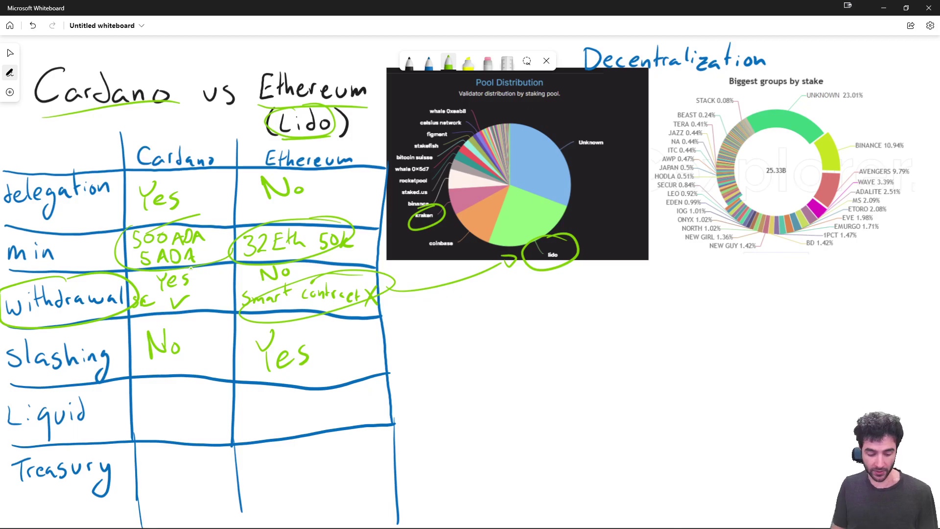
pyautogui.hotkey('ctrl', 'z')
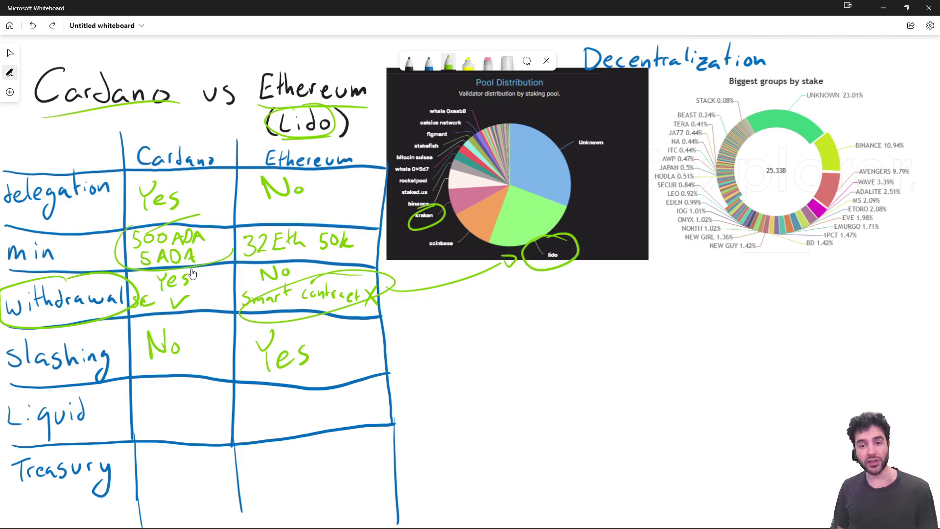
pyautogui.moveTo(327, 348)
pyautogui.mouseDown()
pyautogui.moveTo(378, 259)
pyautogui.moveTo(329, 149)
pyautogui.mouseUp()
pyautogui.hotkey('ctrl', 'z')
pyautogui.hotkey('ctrl', 'z')
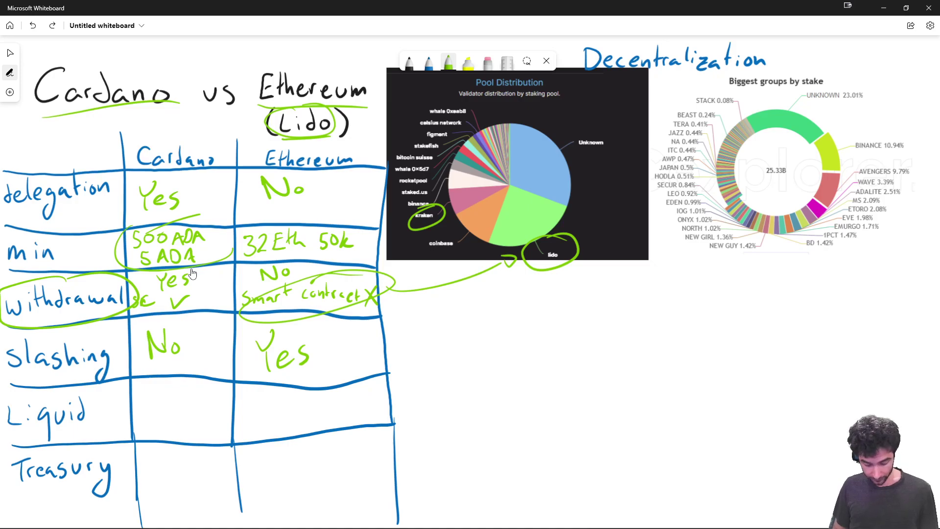
# - Write Yes for Cardano and No for Ethereum in the Liquid row
pyautogui.moveTo(149, 395); pyautogui.dragTo(159, 408)
pyautogui.moveTo(166, 391); pyautogui.dragTo(162, 422)
pyautogui.moveTo(169, 414); pyautogui.dragTo(181, 420)
pyautogui.moveTo(193, 405); pyautogui.dragTo(186, 425)
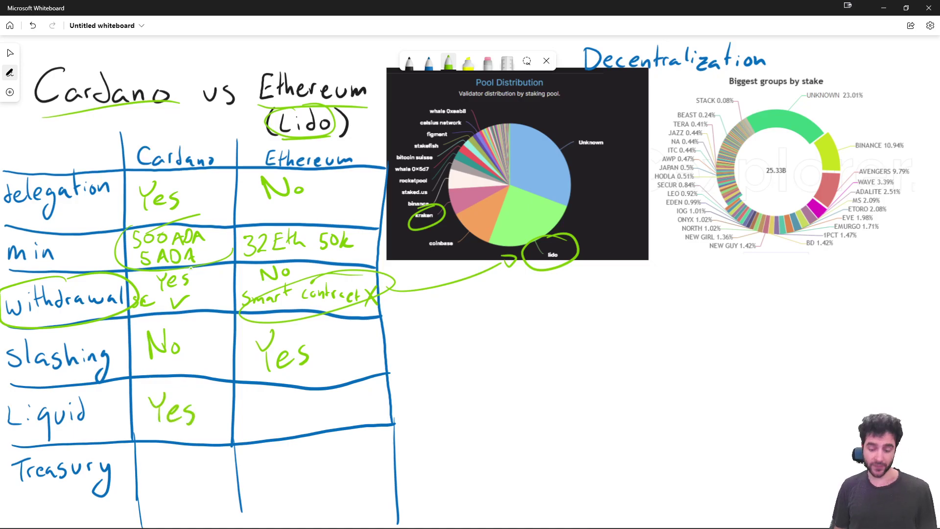
pyautogui.moveTo(272, 395)
pyautogui.mouseDown()
pyautogui.moveTo(272, 423)
pyautogui.moveTo(298, 395)
pyautogui.moveTo(308, 404)
pyautogui.mouseUp()
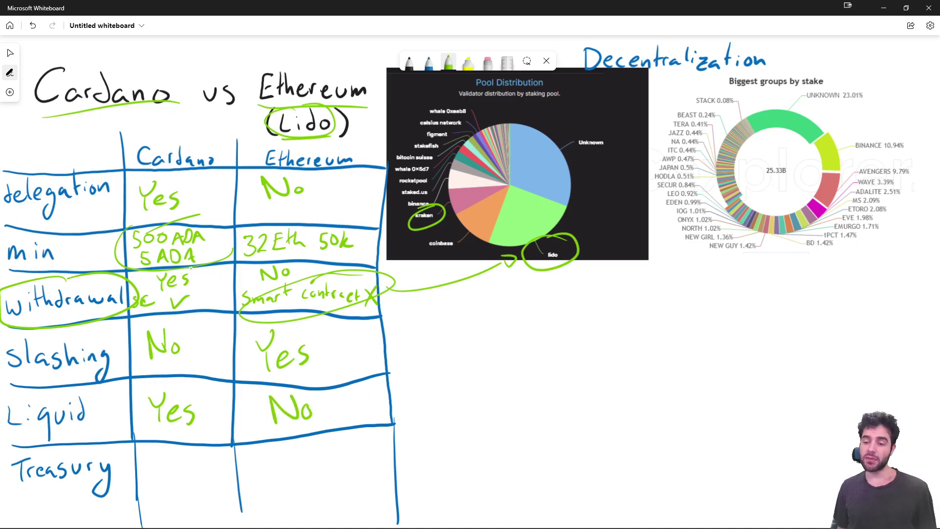
# - Draw a box right of the table, divide it, and write 'payment' in its left section
pyautogui.moveTo(456, 346); pyautogui.dragTo(617, 317)
pyautogui.moveTo(455, 349)
pyautogui.mouseDown()
pyautogui.moveTo(611, 343)
pyautogui.moveTo(665, 316)
pyautogui.mouseUp()
pyautogui.moveTo(607, 320); pyautogui.dragTo(697, 315)
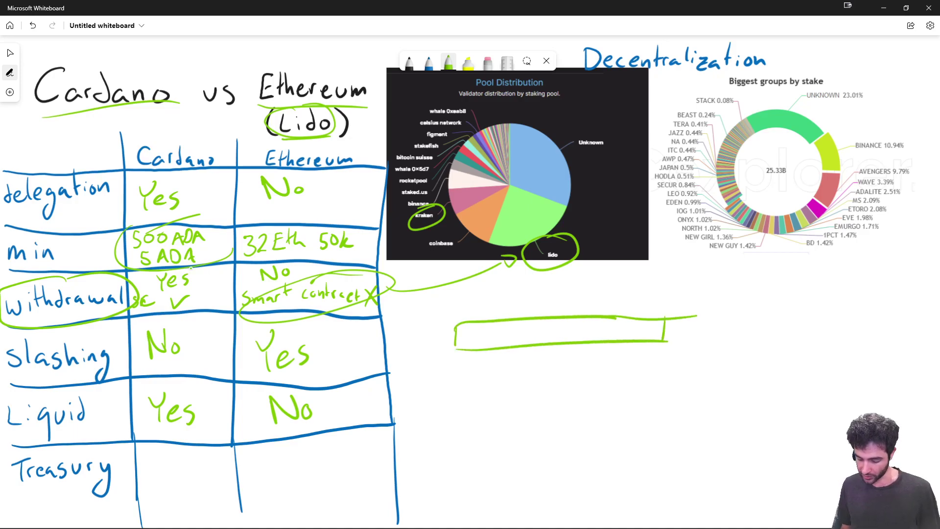
pyautogui.moveTo(565, 318); pyautogui.dragTo(563, 342)
pyautogui.moveTo(485, 329)
pyautogui.mouseDown()
pyautogui.moveTo(493, 342)
pyautogui.moveTo(509, 337)
pyautogui.mouseUp()
pyautogui.moveTo(511, 328); pyautogui.dragTo(500, 353)
pyautogui.moveTo(518, 335); pyautogui.dragTo(538, 337)
pyautogui.moveTo(542, 338); pyautogui.dragTo(553, 337)
pyautogui.moveTo(548, 329); pyautogui.dragTo(589, 336)
# - Write 'staking' in the box's right section and add down-arrows above staking and payment
pyautogui.moveTo(587, 327); pyautogui.dragTo(605, 336)
pyautogui.moveTo(608, 319); pyautogui.dragTo(607, 337)
pyautogui.moveTo(613, 327)
pyautogui.mouseDown()
pyautogui.moveTo(612, 336)
pyautogui.moveTo(631, 328)
pyautogui.mouseUp()
pyautogui.moveTo(638, 328); pyautogui.dragTo(624, 350)
pyautogui.moveTo(613, 279); pyautogui.dragTo(613, 296)
pyautogui.moveTo(605, 297); pyautogui.dragTo(623, 301)
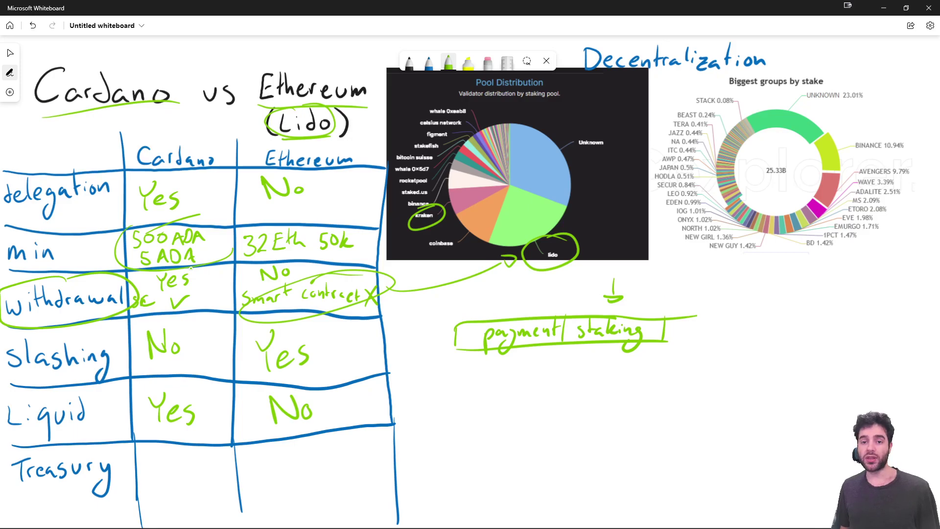
pyautogui.moveTo(519, 282); pyautogui.dragTo(526, 295)
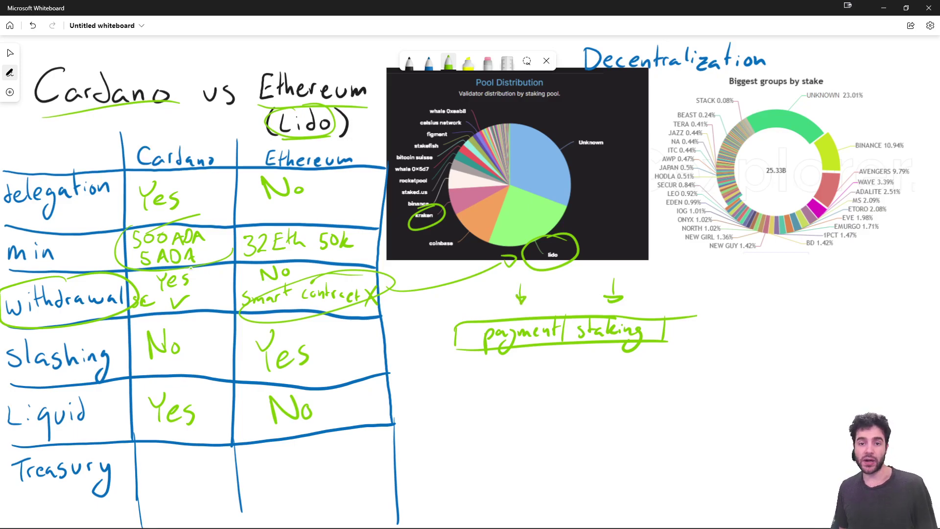
# - Draw a second box to the right and write 'address' inside it
pyautogui.moveTo(744, 314); pyautogui.dragTo(746, 337)
pyautogui.moveTo(740, 312); pyautogui.dragTo(885, 316)
pyautogui.moveTo(757, 335); pyautogui.dragTo(888, 334)
pyautogui.moveTo(887, 318); pyautogui.dragTo(886, 338)
pyautogui.moveTo(783, 321); pyautogui.dragTo(815, 320)
pyautogui.moveTo(818, 324); pyautogui.dragTo(836, 332)
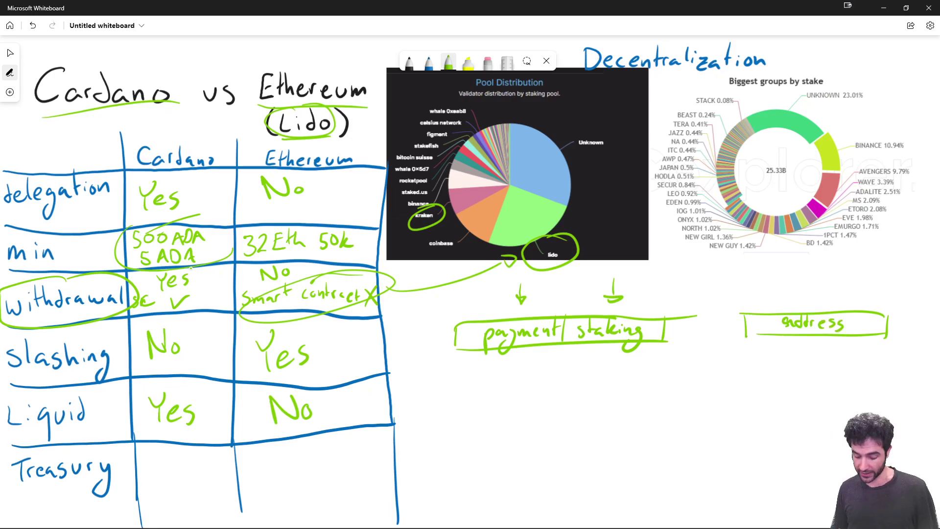
# - Remove the box drawn around 'payment' and the extra arrow above staking using Undo
pyautogui.moveTo(459, 320)
pyautogui.mouseDown()
pyautogui.moveTo(546, 338)
pyautogui.moveTo(471, 323)
pyautogui.mouseUp()
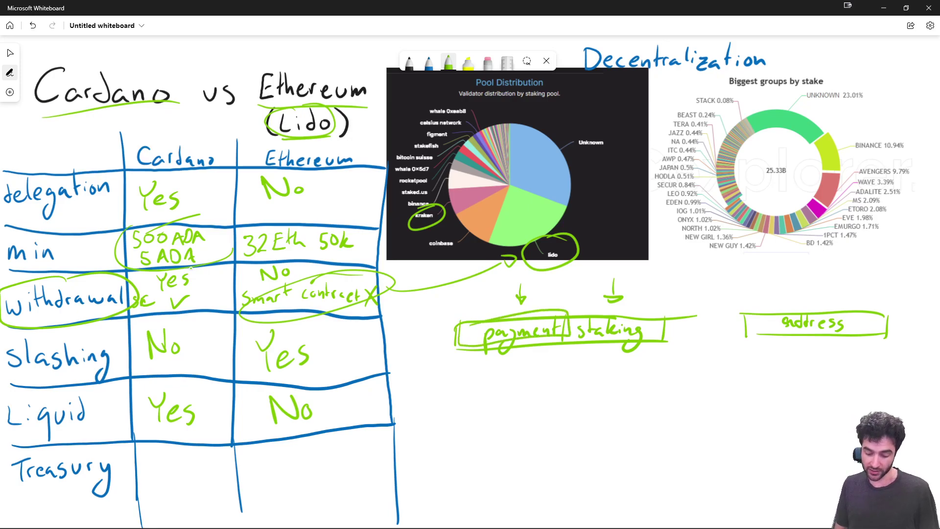
pyautogui.click(33, 25)
pyautogui.moveTo(639, 289)
pyautogui.mouseDown()
pyautogui.moveTo(631, 304)
pyautogui.moveTo(641, 304)
pyautogui.mouseUp()
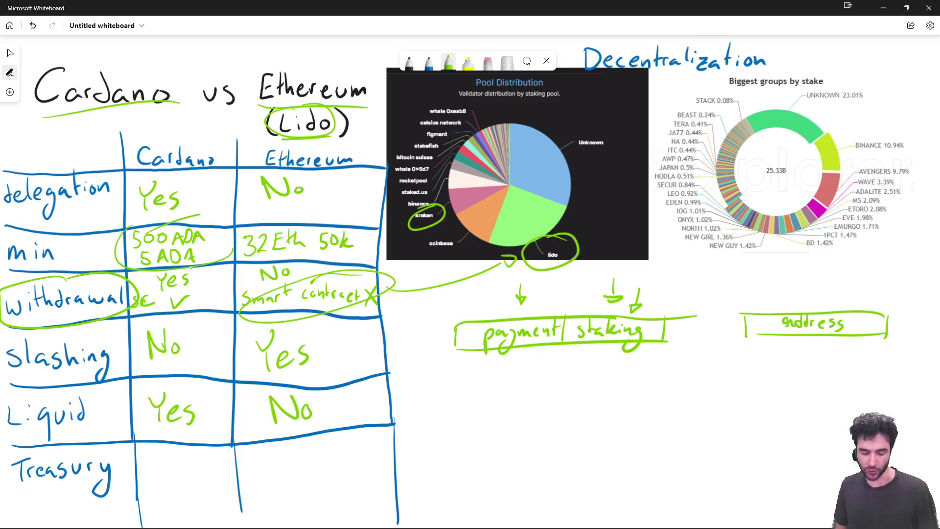
pyautogui.click(33, 25)
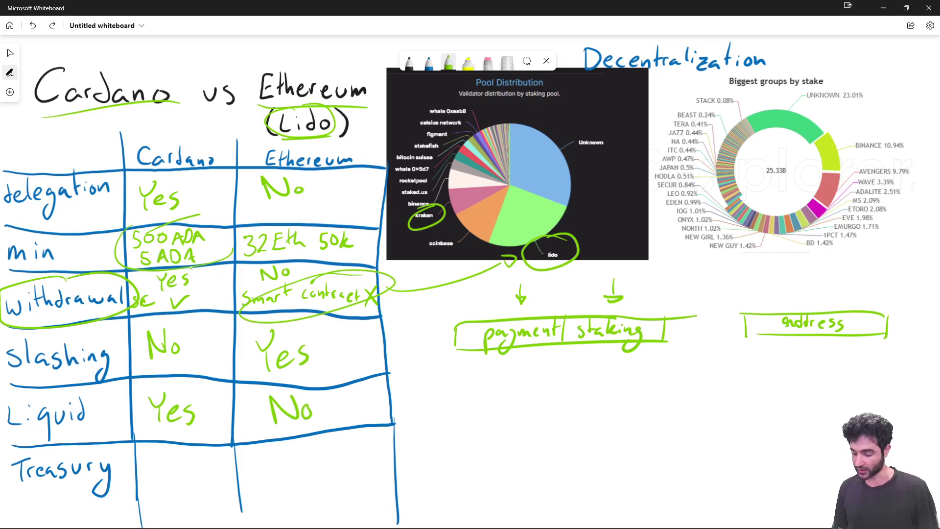
# - Draw a down-arrow pointing to the address box and circle (Lido) again
pyautogui.moveTo(803, 274); pyautogui.dragTo(804, 294)
pyautogui.moveTo(797, 286); pyautogui.dragTo(811, 286)
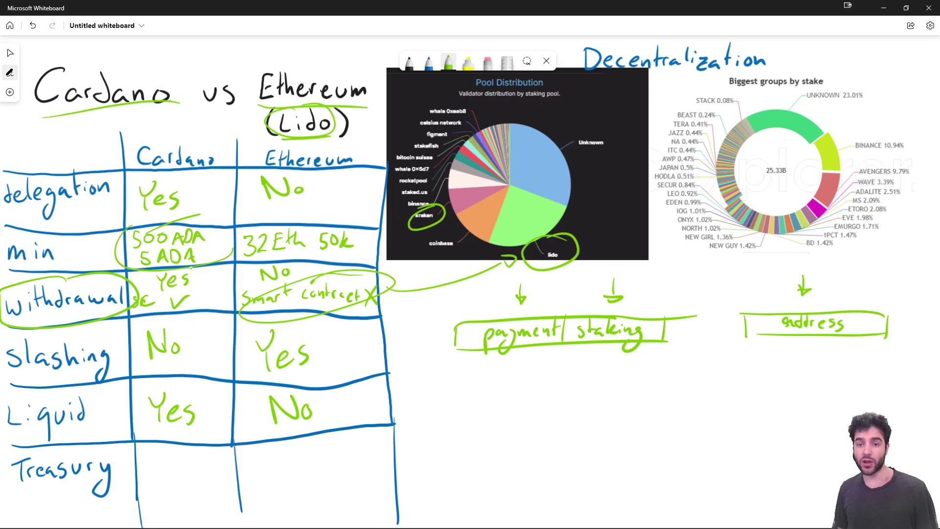
pyautogui.moveTo(325, 102)
pyautogui.mouseDown()
pyautogui.moveTo(284, 103)
pyautogui.moveTo(345, 110)
pyautogui.mouseUp()
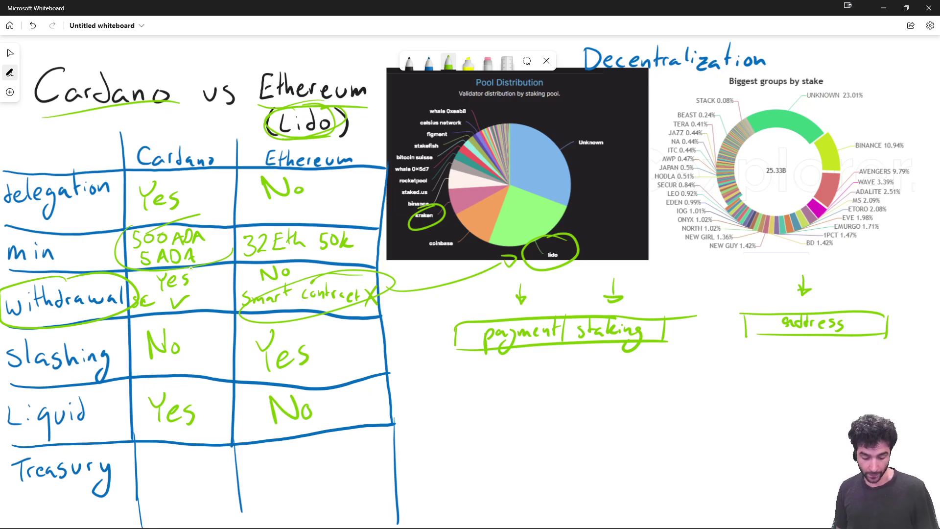
# - Write Yes for Cardano and 'Eth No / Lido Yes' for Ethereum in the Treasury row
pyautogui.moveTo(154, 462)
pyautogui.mouseDown()
pyautogui.moveTo(164, 495)
pyautogui.moveTo(187, 490)
pyautogui.mouseUp()
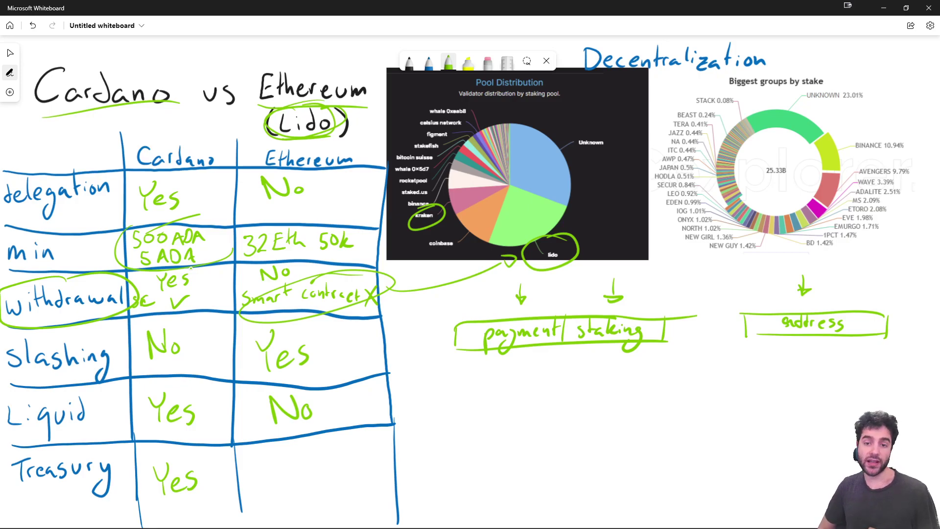
pyautogui.moveTo(263, 485)
pyautogui.mouseDown()
pyautogui.moveTo(275, 502)
pyautogui.moveTo(297, 499)
pyautogui.moveTo(299, 488)
pyautogui.mouseUp()
pyautogui.moveTo(329, 478)
pyautogui.mouseDown()
pyautogui.moveTo(335, 496)
pyautogui.moveTo(356, 492)
pyautogui.mouseUp()
pyautogui.moveTo(367, 479); pyautogui.dragTo(359, 493)
pyautogui.moveTo(265, 449)
pyautogui.mouseDown()
pyautogui.moveTo(259, 465)
pyautogui.moveTo(271, 462)
pyautogui.mouseUp()
pyautogui.moveTo(262, 458); pyautogui.dragTo(274, 458)
pyautogui.moveTo(283, 447)
pyautogui.mouseDown()
pyautogui.moveTo(295, 458)
pyautogui.moveTo(345, 431)
pyautogui.moveTo(355, 442)
pyautogui.mouseUp()
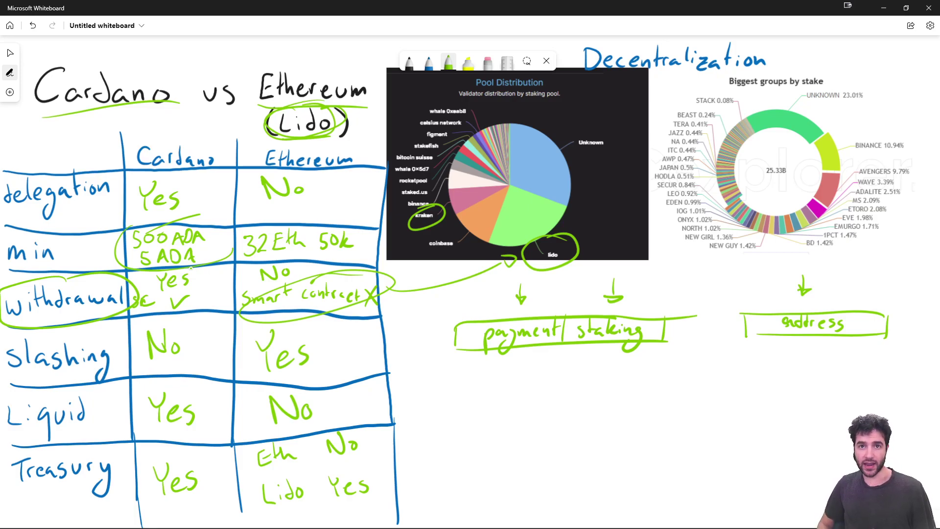
# - Write '450M USD ADA' below the diagram
pyautogui.moveTo(435, 417)
pyautogui.mouseDown()
pyautogui.moveTo(435, 430)
pyautogui.moveTo(447, 429)
pyautogui.mouseUp()
pyautogui.moveTo(445, 421); pyautogui.dragTo(452, 438)
pyautogui.moveTo(449, 416)
pyautogui.mouseDown()
pyautogui.moveTo(477, 418)
pyautogui.moveTo(492, 436)
pyautogui.moveTo(519, 417)
pyautogui.mouseUp()
pyautogui.moveTo(528, 417); pyautogui.dragTo(517, 435)
pyautogui.moveTo(531, 416)
pyautogui.mouseDown()
pyautogui.moveTo(531, 430)
pyautogui.moveTo(578, 424)
pyautogui.mouseUp()
pyautogui.moveTo(582, 413); pyautogui.dragTo(582, 432)
pyautogui.moveTo(595, 430)
pyautogui.mouseDown()
pyautogui.moveTo(601, 412)
pyautogui.moveTo(608, 428)
pyautogui.mouseUp()
pyautogui.moveTo(594, 424); pyautogui.dragTo(602, 423)
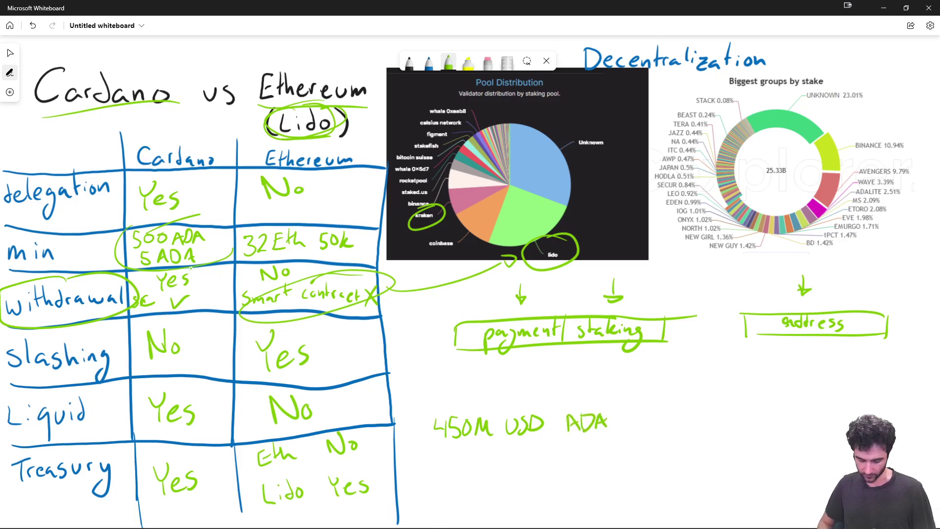
# - Add the headings 'Cardano' above the 450M figure and 'Lido' to its right
pyautogui.moveTo(452, 388)
pyautogui.mouseDown()
pyautogui.moveTo(453, 400)
pyautogui.moveTo(464, 399)
pyautogui.mouseUp()
pyautogui.moveTo(465, 398); pyautogui.dragTo(486, 395)
pyautogui.moveTo(488, 395); pyautogui.dragTo(503, 389)
pyautogui.moveTo(676, 383); pyautogui.dragTo(688, 395)
pyautogui.moveTo(692, 388); pyautogui.dragTo(699, 395)
pyautogui.moveTo(705, 380); pyautogui.dragTo(705, 394)
pyautogui.moveTo(714, 388); pyautogui.dragTo(716, 394)
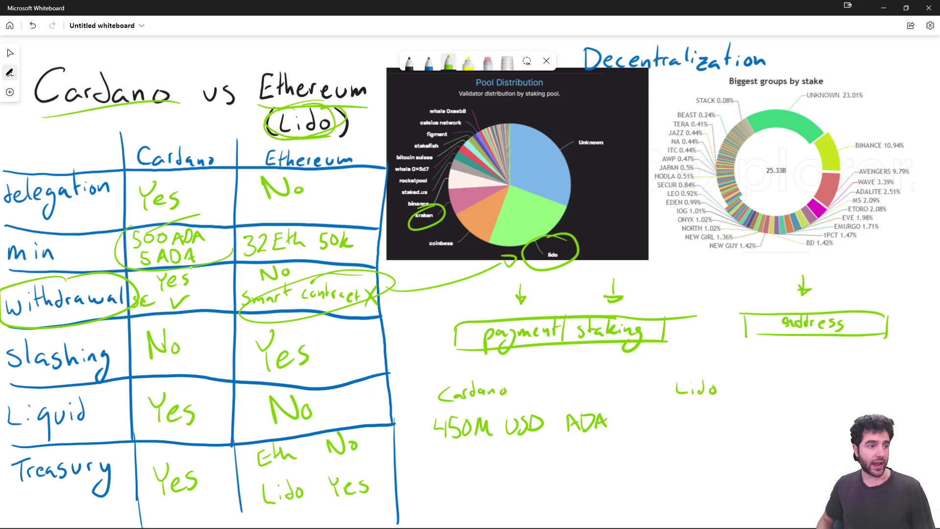
# - Write 280M and '40M Eth &' under the Lido heading
pyautogui.moveTo(668, 416); pyautogui.dragTo(679, 431)
pyautogui.moveTo(691, 415); pyautogui.dragTo(689, 416)
pyautogui.moveTo(701, 414)
pyautogui.mouseDown()
pyautogui.moveTo(697, 427)
pyautogui.moveTo(702, 415)
pyautogui.mouseUp()
pyautogui.moveTo(709, 429)
pyautogui.mouseDown()
pyautogui.moveTo(711, 416)
pyautogui.moveTo(730, 429)
pyautogui.mouseUp()
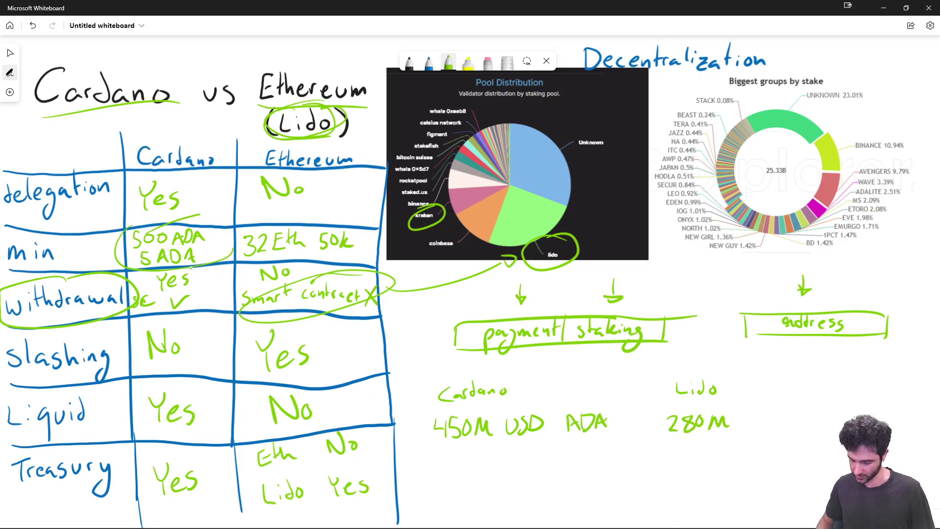
pyautogui.moveTo(676, 440); pyautogui.dragTo(692, 451)
pyautogui.moveTo(685, 443)
pyautogui.mouseDown()
pyautogui.moveTo(684, 457)
pyautogui.moveTo(699, 442)
pyautogui.moveTo(737, 455)
pyautogui.moveTo(709, 440)
pyautogui.moveTo(716, 453)
pyautogui.moveTo(740, 452)
pyautogui.mouseUp()
pyautogui.moveTo(745, 437)
pyautogui.mouseDown()
pyautogui.moveTo(746, 451)
pyautogui.moveTo(777, 439)
pyautogui.moveTo(789, 452)
pyautogui.mouseUp()
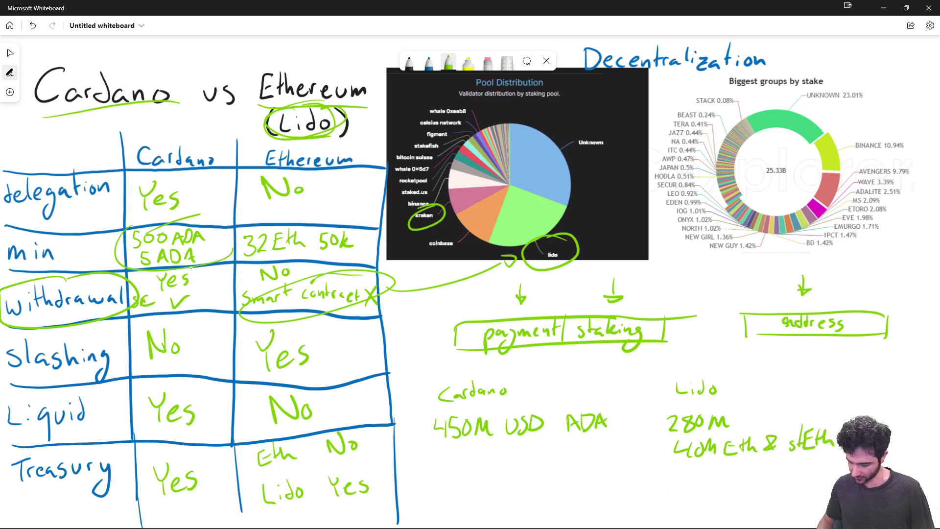
# - Write 18M DAI below the Eth line and circle (Lido), sEth and Eth No
pyautogui.moveTo(335, 104); pyautogui.dragTo(339, 103)
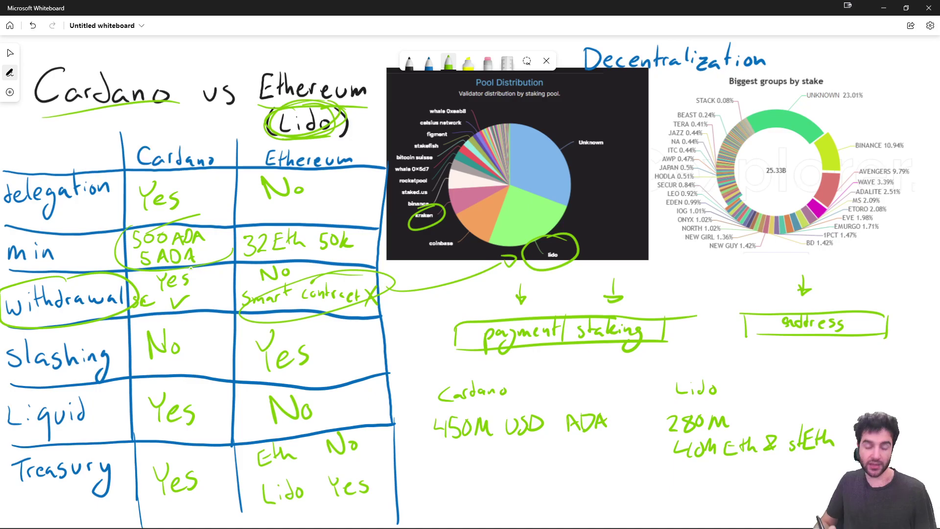
pyautogui.moveTo(832, 409); pyautogui.dragTo(837, 443)
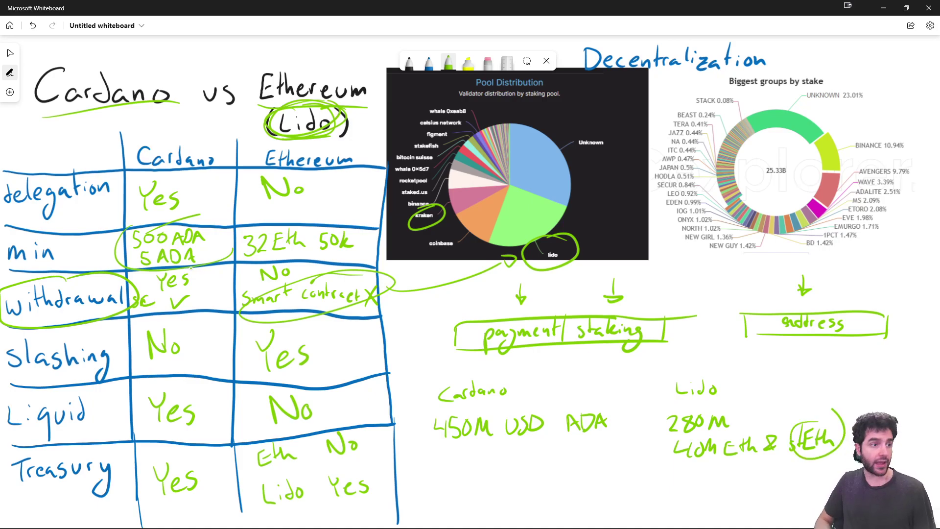
pyautogui.moveTo(678, 464)
pyautogui.mouseDown()
pyautogui.moveTo(677, 482)
pyautogui.moveTo(705, 466)
pyautogui.moveTo(734, 485)
pyautogui.mouseUp()
pyautogui.moveTo(750, 479)
pyautogui.mouseDown()
pyautogui.moveTo(754, 466)
pyautogui.moveTo(758, 481)
pyautogui.moveTo(778, 475)
pyautogui.mouseUp()
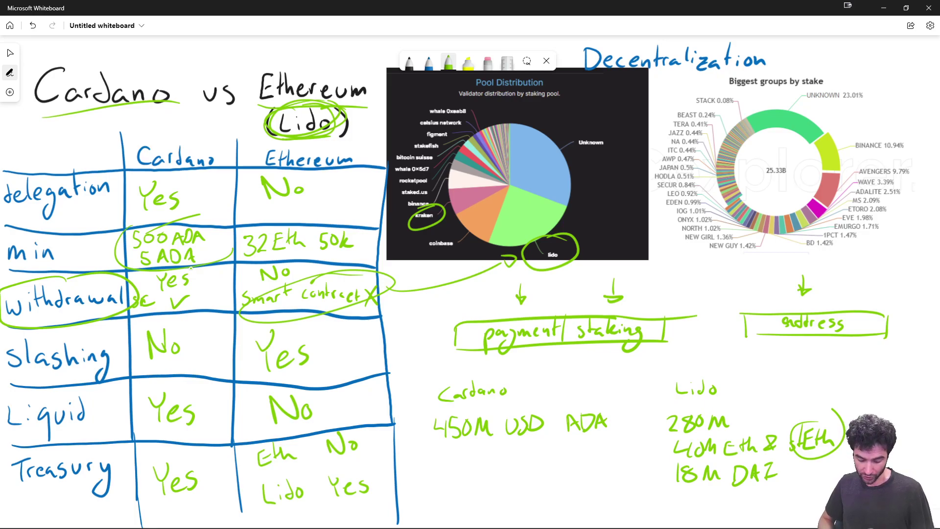
pyautogui.moveTo(345, 413)
pyautogui.mouseDown()
pyautogui.moveTo(313, 423)
pyautogui.moveTo(354, 412)
pyautogui.mouseUp()
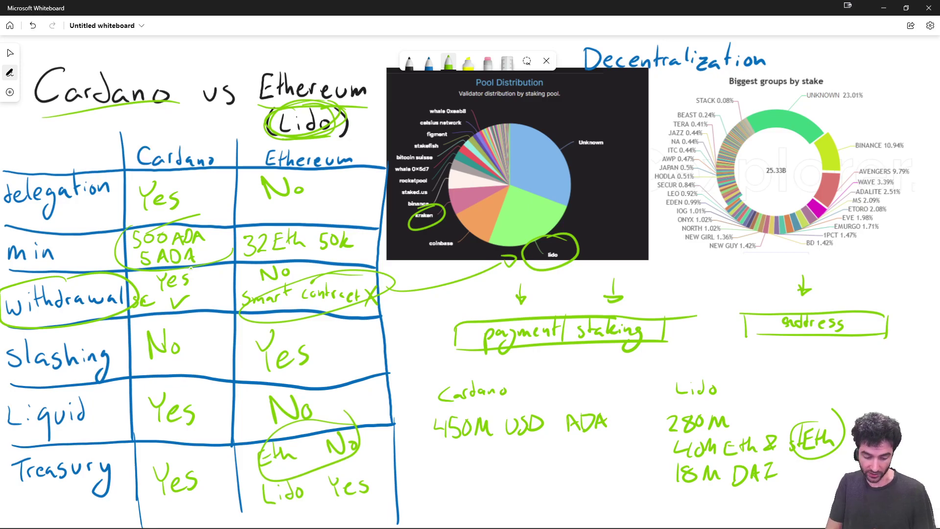
# - Undo the circles around Eth No and Decentralization, then re-circle lido on the pie chart
pyautogui.hotkey('ctrl', 'z')
pyautogui.moveTo(607, 83)
pyautogui.mouseDown()
pyautogui.moveTo(785, 63)
pyautogui.moveTo(585, 69)
pyautogui.mouseUp()
pyautogui.hotkey('ctrl', 'z')
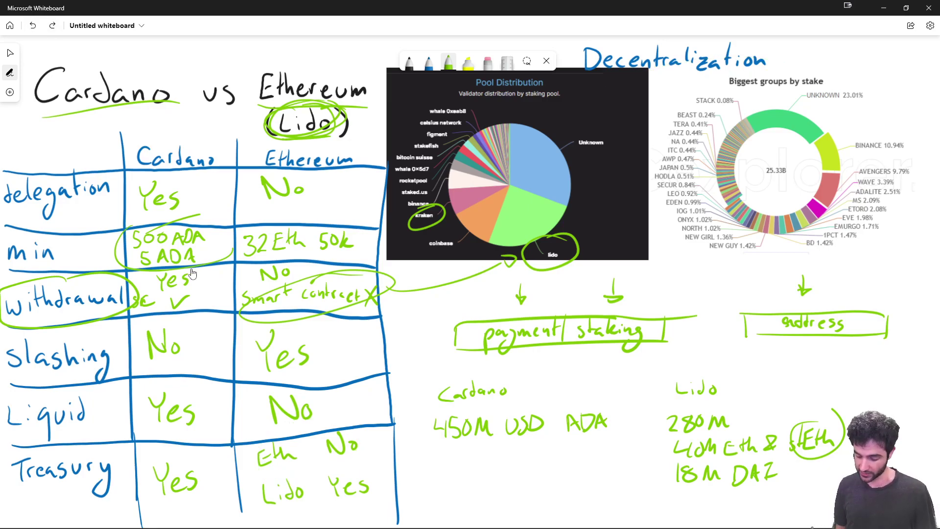
pyautogui.moveTo(541, 233); pyautogui.dragTo(576, 230)
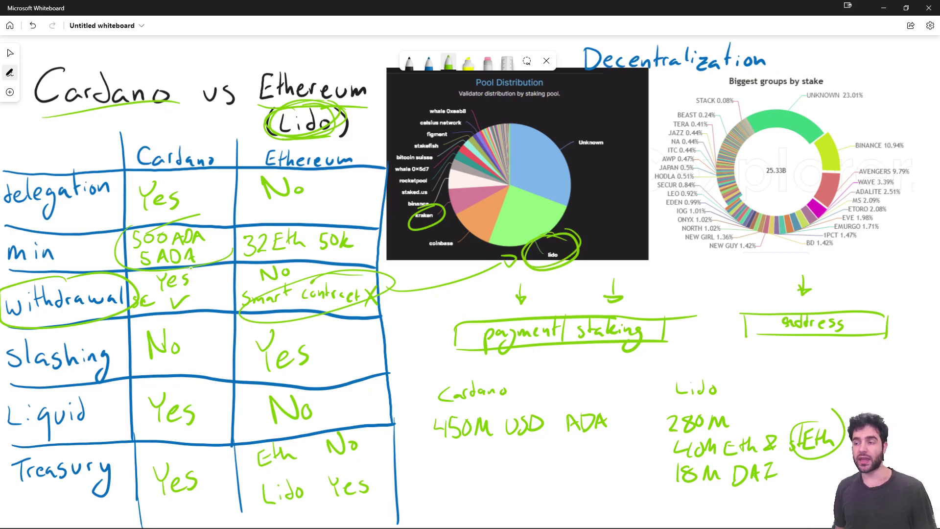
# - Write 30% beside lido and 1~2% beside the Unknown slice, then circle 30%
pyautogui.moveTo(587, 234); pyautogui.dragTo(589, 249)
pyautogui.moveTo(606, 233); pyautogui.dragTo(614, 243)
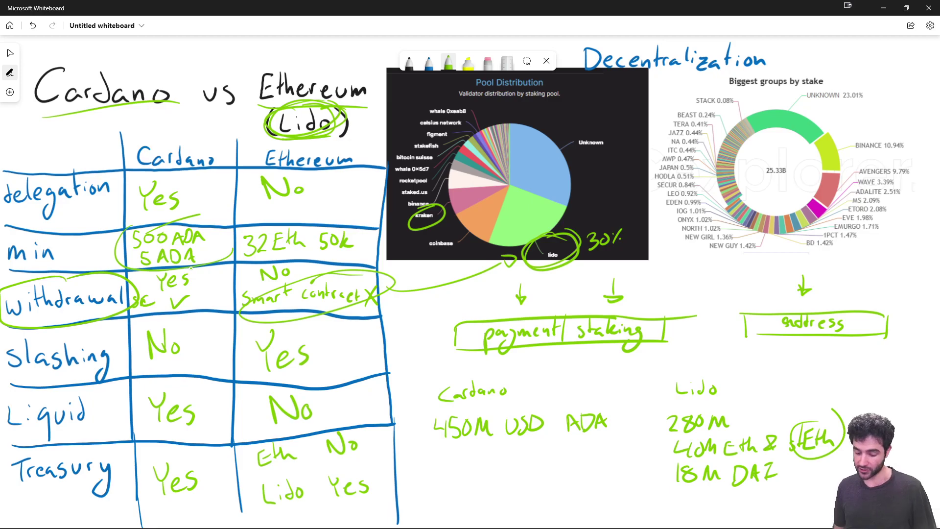
pyautogui.moveTo(578, 190)
pyautogui.mouseDown()
pyautogui.moveTo(577, 205)
pyautogui.moveTo(595, 201)
pyautogui.mouseUp()
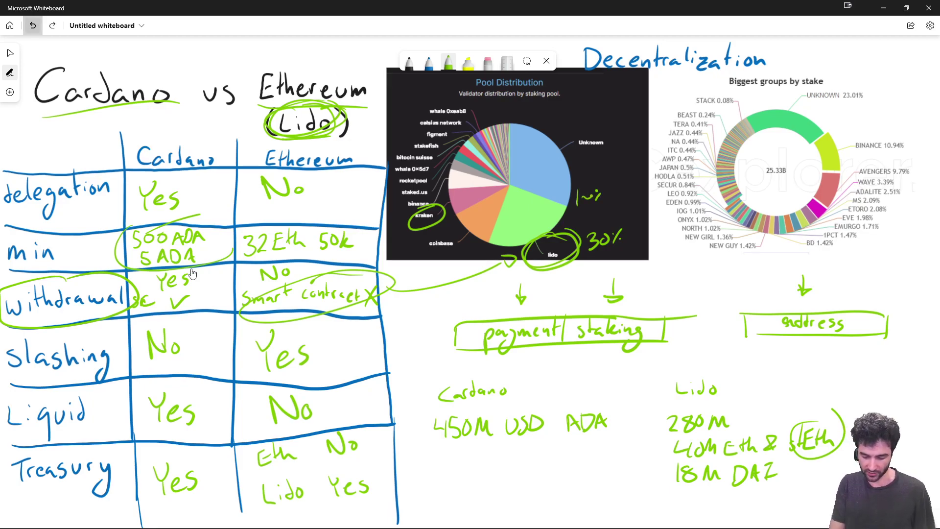
pyautogui.hotkey('ctrl', 'z')
pyautogui.moveTo(594, 189); pyautogui.dragTo(610, 201)
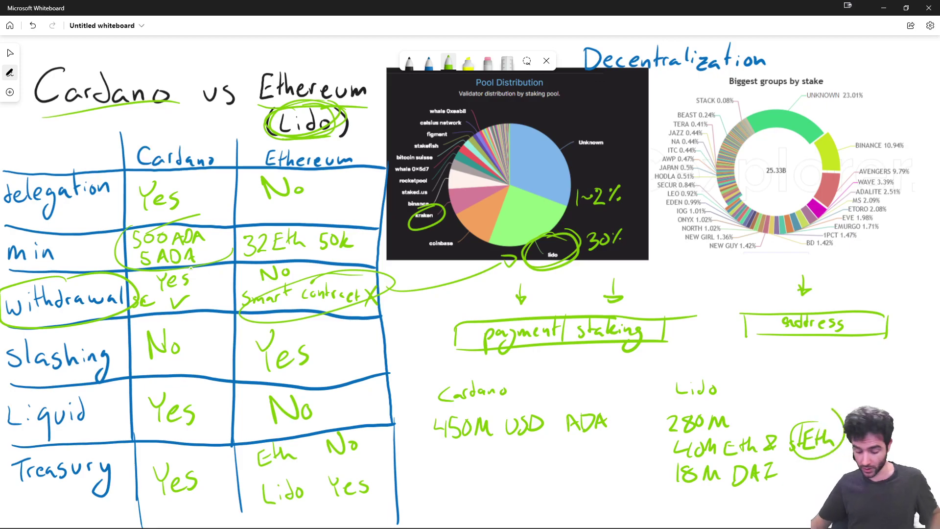
pyautogui.moveTo(601, 220)
pyautogui.mouseDown()
pyautogui.moveTo(605, 257)
pyautogui.moveTo(613, 214)
pyautogui.mouseUp()
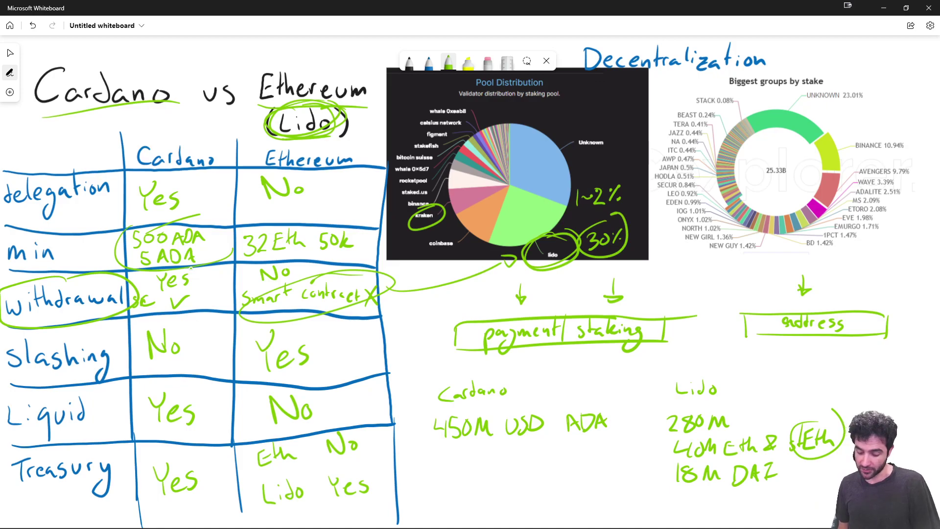
# - Loop the 1~2% note in green, and undo a loop drawn around the donut chart
pyautogui.moveTo(587, 181)
pyautogui.mouseDown()
pyautogui.moveTo(609, 208)
pyautogui.moveTo(605, 176)
pyautogui.mouseUp()
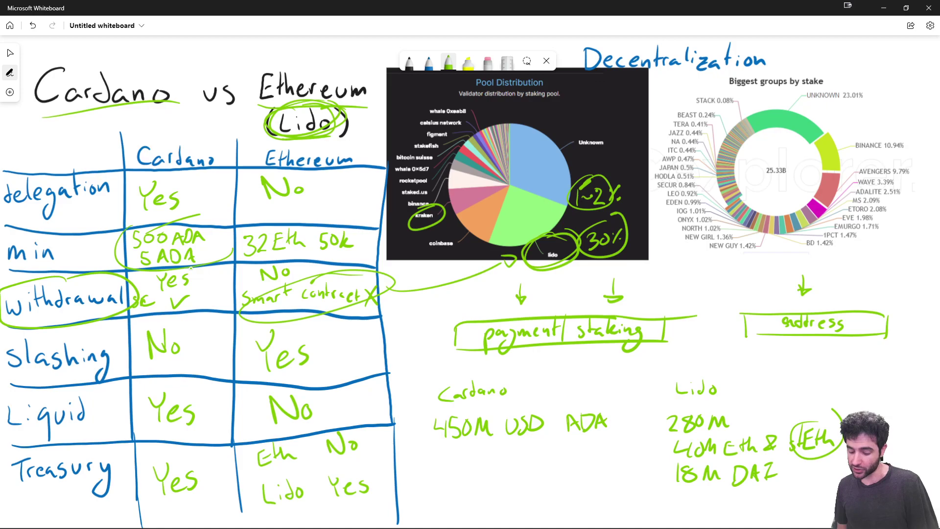
pyautogui.moveTo(861, 139)
pyautogui.mouseDown()
pyautogui.moveTo(695, 229)
pyautogui.moveTo(855, 147)
pyautogui.mouseUp()
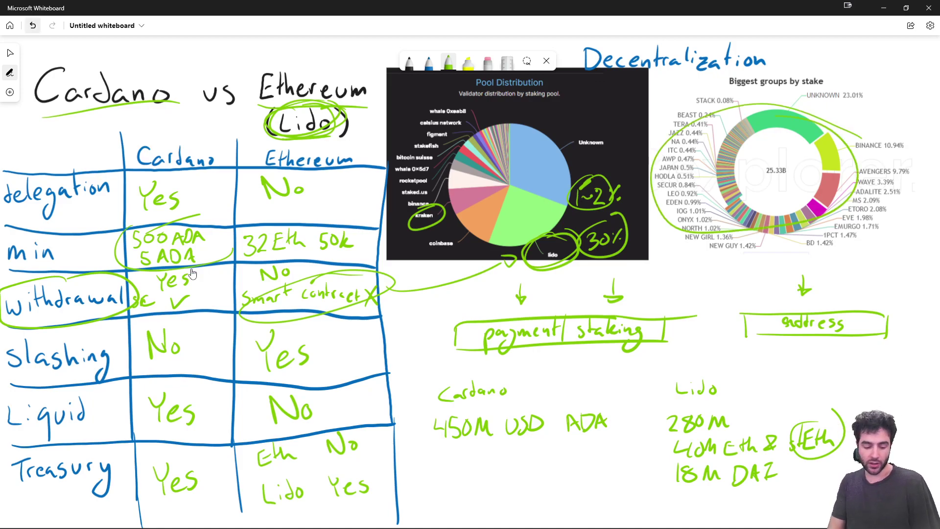
pyautogui.hotkey('ctrl', 'z')
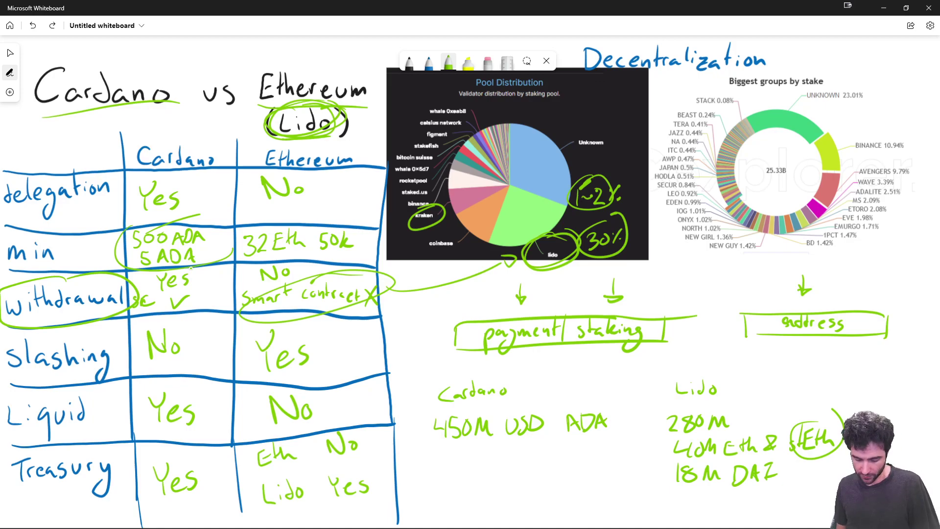
# - Write green percentage marks, including 8, on the pie chart's coinbase, pink and white slices
pyautogui.moveTo(473, 216); pyautogui.dragTo(474, 223)
pyautogui.moveTo(480, 216); pyautogui.dragTo(480, 222)
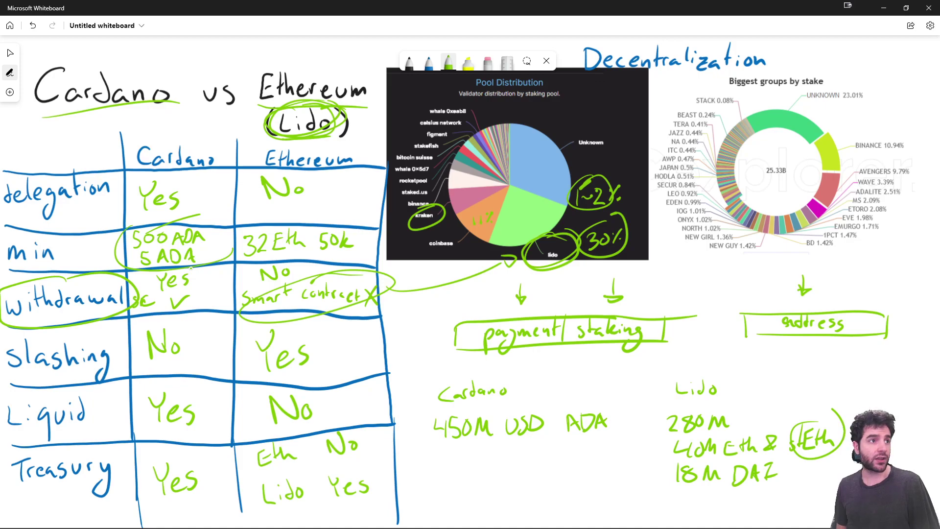
pyautogui.moveTo(465, 194); pyautogui.dragTo(462, 209)
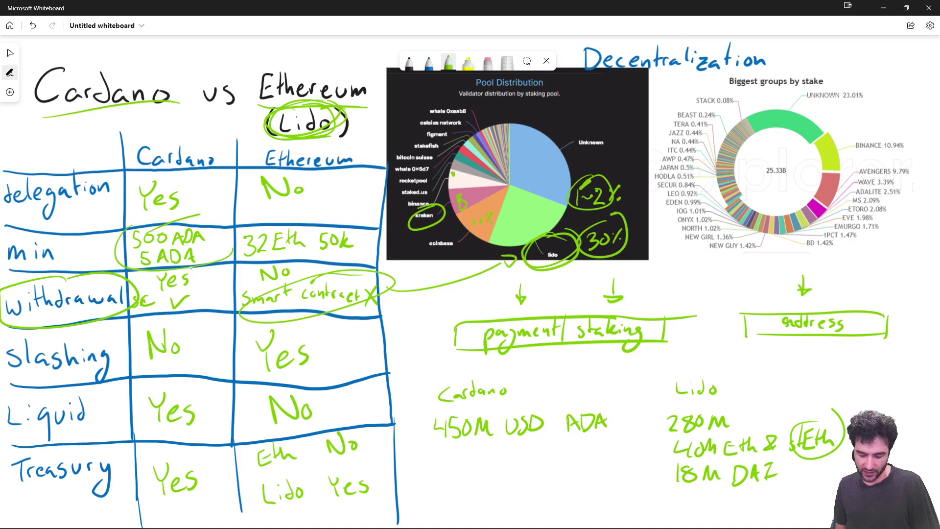
pyautogui.moveTo(453, 173); pyautogui.dragTo(460, 182)
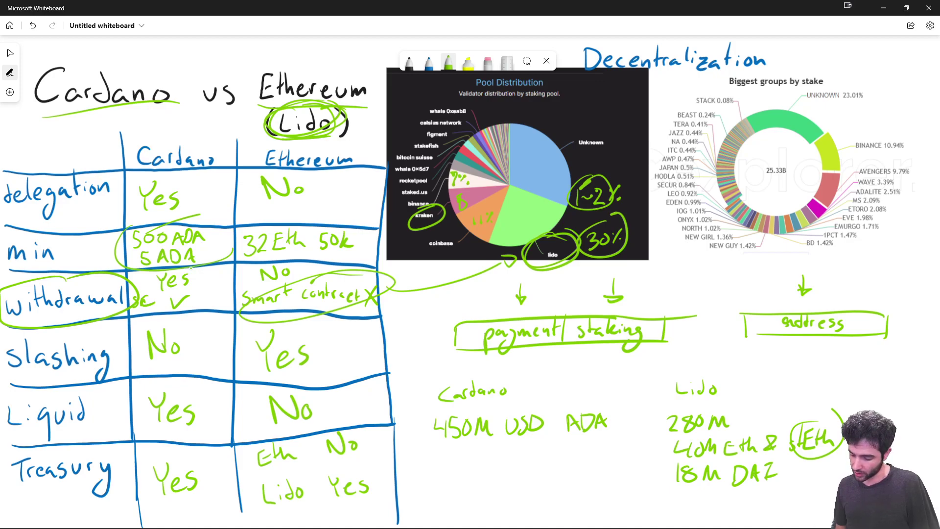
# - Circle BINANCE 10.94%, WAVE 3.39% and IOG 1.01% on the donut, undoing stray strokes
pyautogui.moveTo(881, 130)
pyautogui.mouseDown()
pyautogui.moveTo(908, 146)
pyautogui.moveTo(899, 128)
pyautogui.mouseUp()
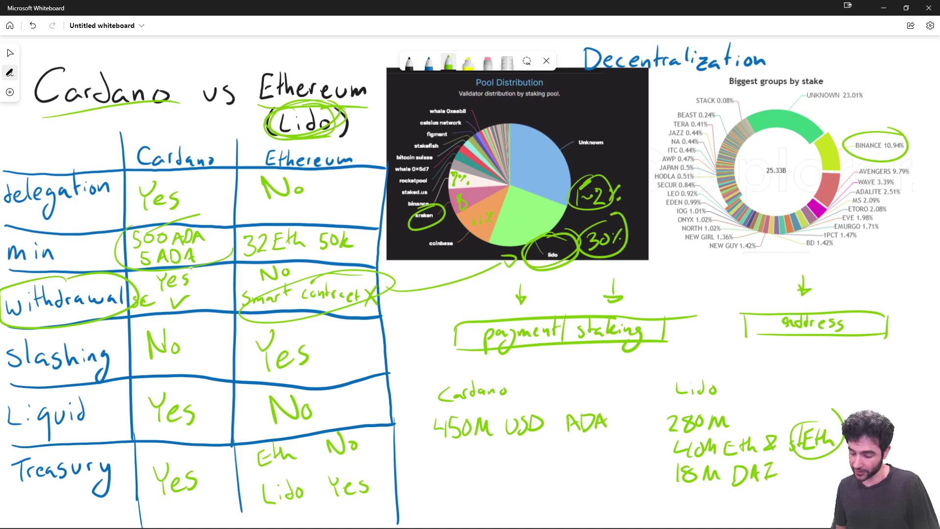
pyautogui.moveTo(903, 168); pyautogui.dragTo(916, 172)
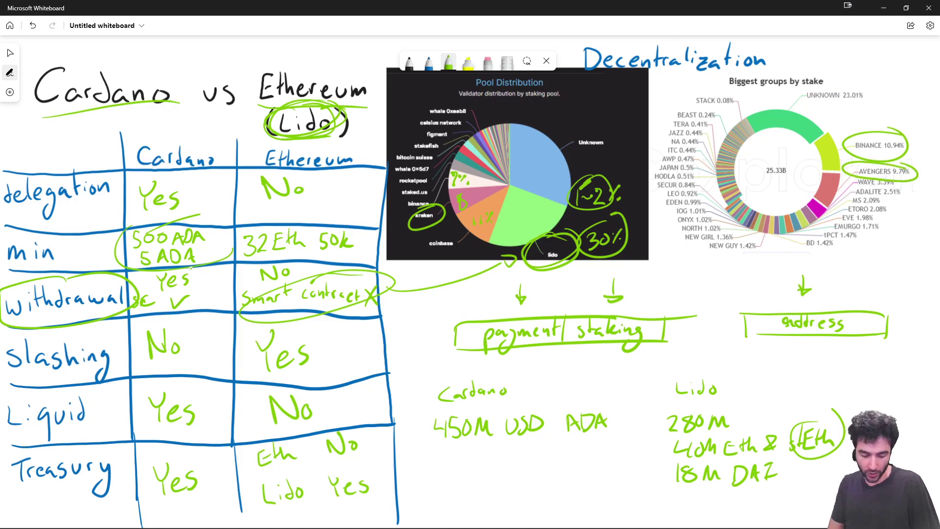
pyautogui.hotkey('ctrl', 'z')
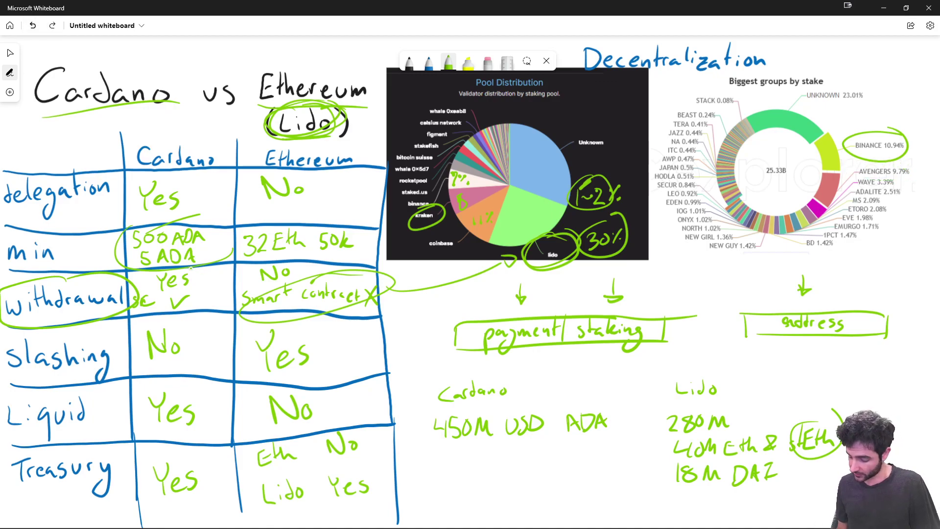
pyautogui.moveTo(884, 177)
pyautogui.mouseDown()
pyautogui.moveTo(871, 176)
pyautogui.moveTo(897, 174)
pyautogui.mouseUp()
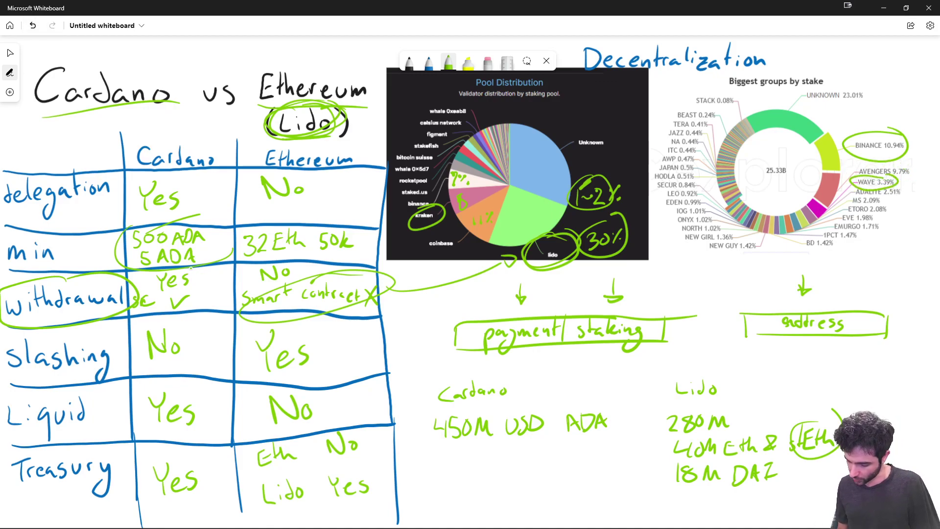
pyautogui.moveTo(684, 206)
pyautogui.mouseDown()
pyautogui.moveTo(715, 216)
pyautogui.moveTo(681, 206)
pyautogui.moveTo(846, 179)
pyautogui.mouseUp()
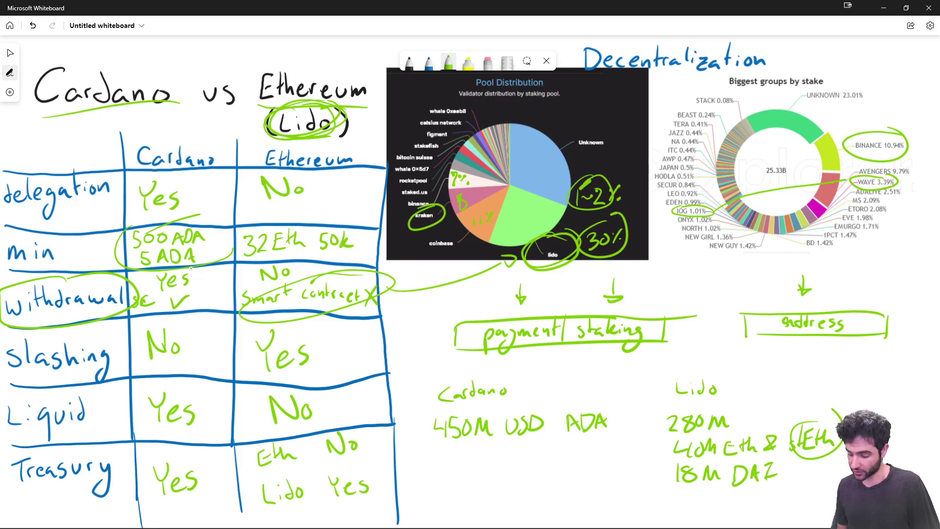
pyautogui.hotkey('ctrl', 'z')
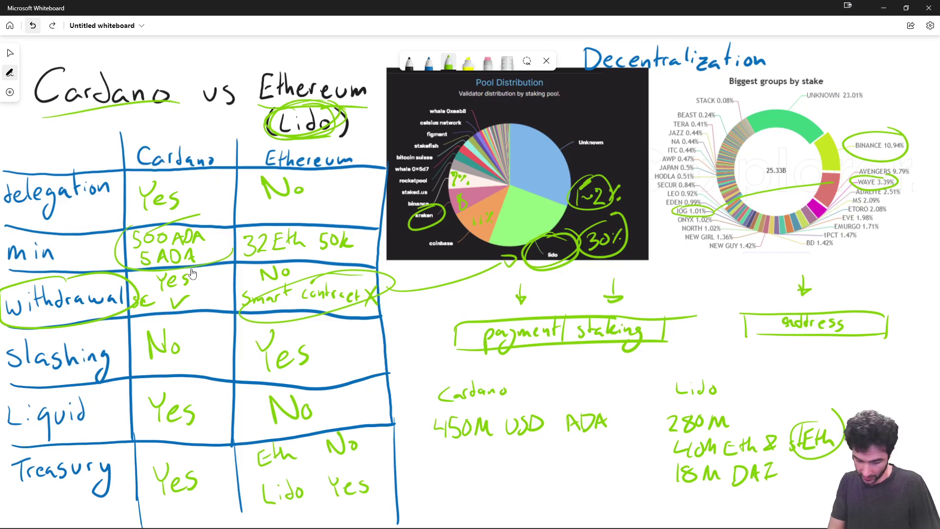
pyautogui.hotkey('ctrl', 'z')
# - Circle the WAVE/ADALITE and MS 2.09% groups, loop the pie note, and link pie centre to stakefish
pyautogui.moveTo(897, 184)
pyautogui.mouseDown()
pyautogui.moveTo(852, 194)
pyautogui.moveTo(899, 194)
pyautogui.mouseUp()
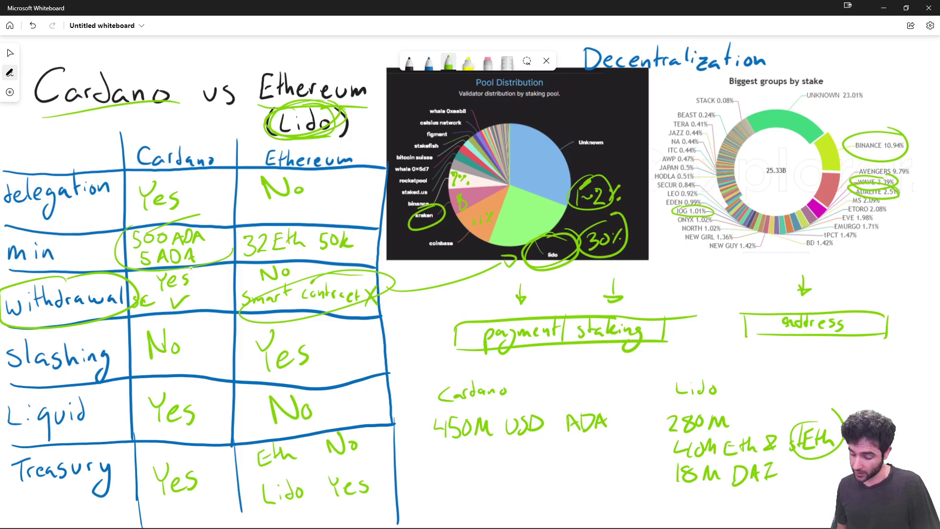
pyautogui.moveTo(881, 195); pyautogui.dragTo(887, 218)
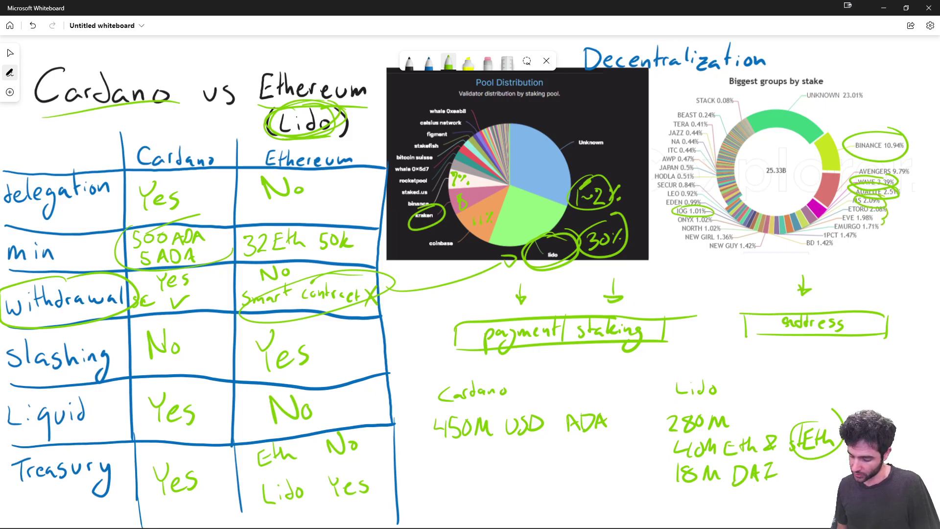
pyautogui.moveTo(451, 168)
pyautogui.mouseDown()
pyautogui.moveTo(436, 170)
pyautogui.moveTo(469, 175)
pyautogui.mouseUp()
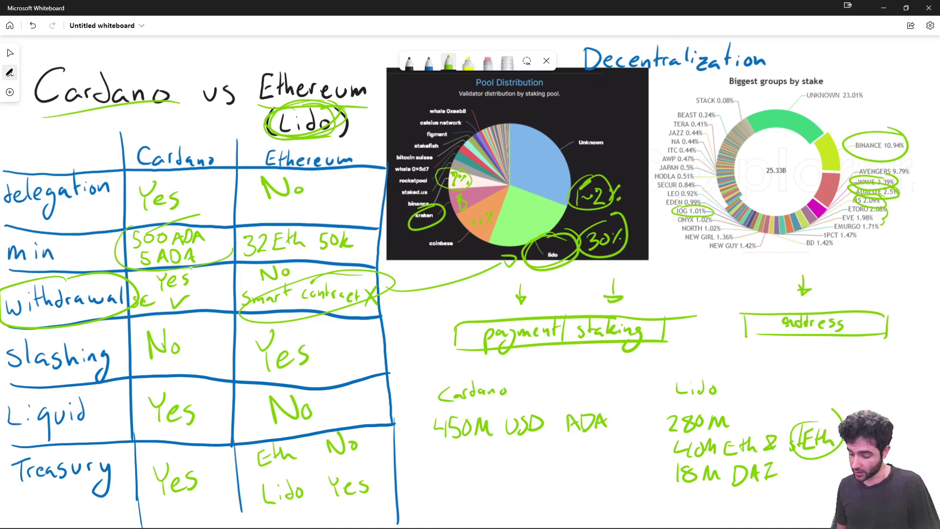
pyautogui.moveTo(827, 134)
pyautogui.mouseDown()
pyautogui.moveTo(741, 191)
pyautogui.moveTo(844, 217)
pyautogui.moveTo(830, 135)
pyautogui.mouseUp()
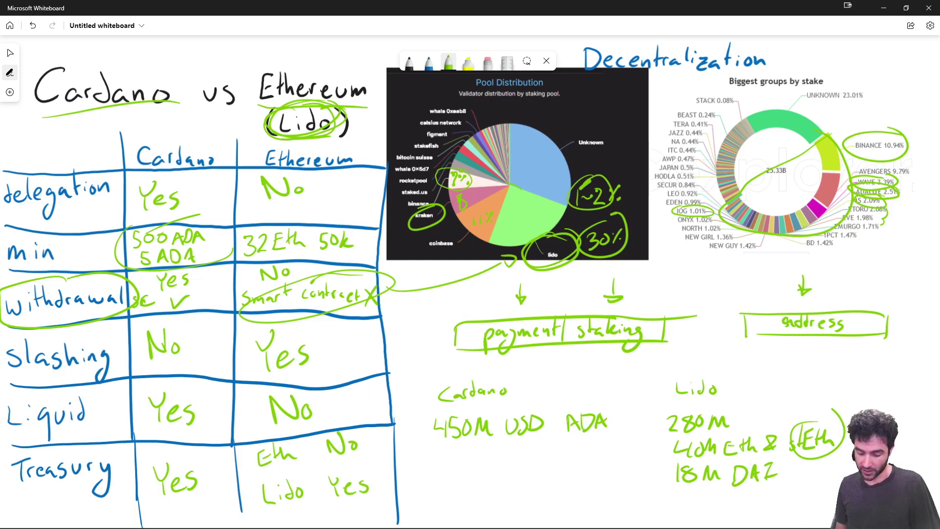
pyautogui.moveTo(506, 185); pyautogui.dragTo(436, 147)
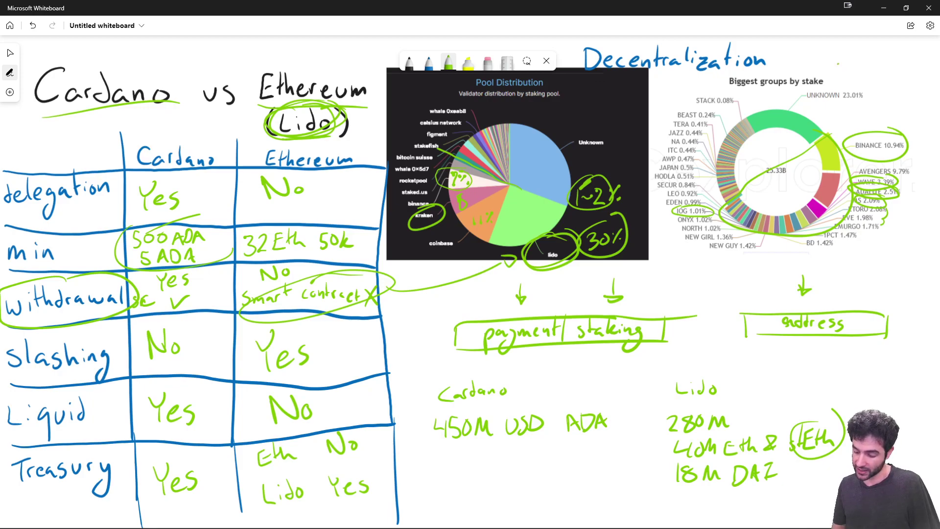
# - Write 70~80% by Decentralization and 10~20% above the pie, circle payment|staking, and add an arrow
pyautogui.moveTo(838, 63)
pyautogui.mouseDown()
pyautogui.moveTo(845, 81)
pyautogui.moveTo(864, 66)
pyautogui.moveTo(909, 82)
pyautogui.mouseUp()
pyautogui.moveTo(917, 77); pyautogui.dragTo(918, 81)
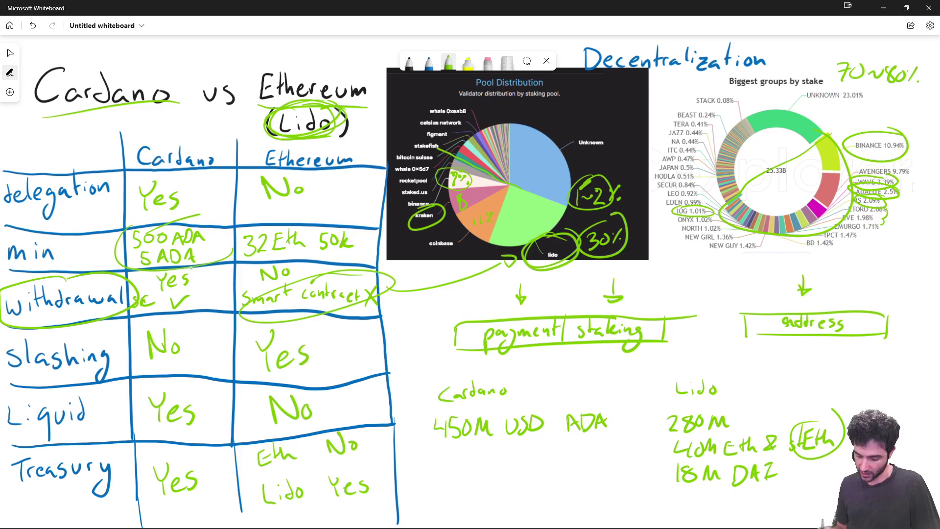
pyautogui.moveTo(627, 299)
pyautogui.mouseDown()
pyautogui.moveTo(441, 353)
pyautogui.moveTo(585, 288)
pyautogui.mouseUp()
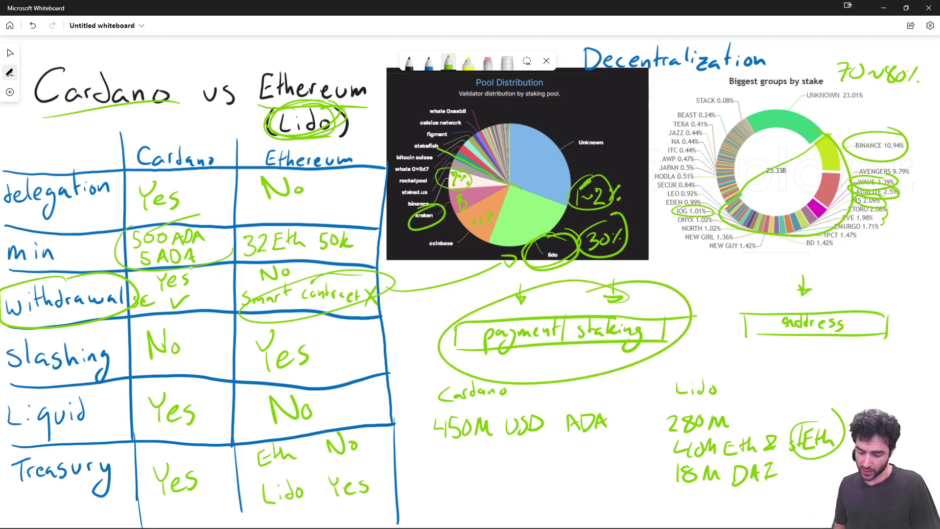
pyautogui.moveTo(555, 103)
pyautogui.mouseDown()
pyautogui.moveTo(556, 117)
pyautogui.moveTo(586, 109)
pyautogui.moveTo(590, 118)
pyautogui.moveTo(602, 105)
pyautogui.moveTo(611, 116)
pyautogui.mouseUp()
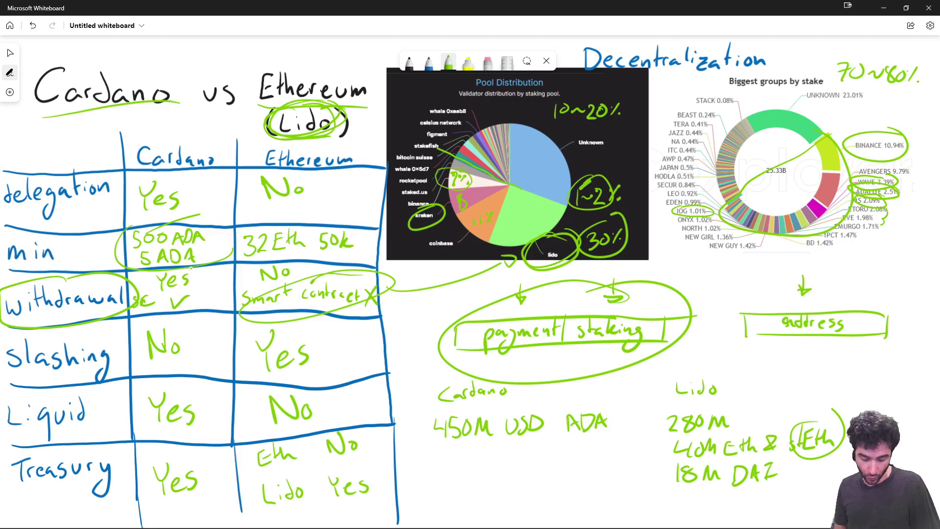
pyautogui.moveTo(394, 221)
pyautogui.mouseDown()
pyautogui.moveTo(379, 261)
pyautogui.moveTo(386, 256)
pyautogui.mouseUp()
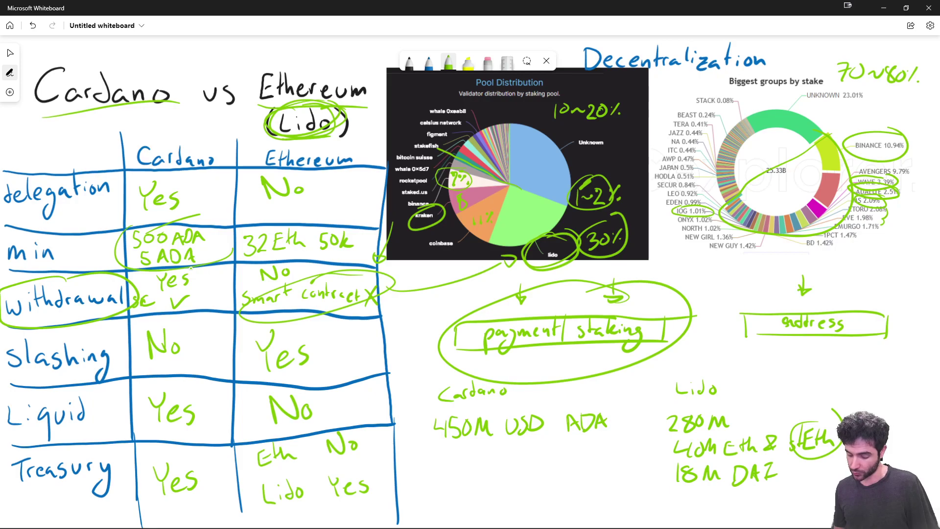
# - Draw a small box under the address box and a boxed 'Lido Contract' beside it
pyautogui.moveTo(784, 361)
pyautogui.mouseDown()
pyautogui.moveTo(783, 377)
pyautogui.moveTo(804, 353)
pyautogui.mouseUp()
pyautogui.moveTo(783, 376)
pyautogui.mouseDown()
pyautogui.moveTo(806, 351)
pyautogui.moveTo(864, 368)
pyautogui.moveTo(898, 362)
pyautogui.mouseUp()
pyautogui.moveTo(907, 350); pyautogui.dragTo(902, 362)
pyautogui.moveTo(913, 354)
pyautogui.mouseDown()
pyautogui.moveTo(889, 376)
pyautogui.moveTo(912, 376)
pyautogui.mouseUp()
pyautogui.moveTo(915, 364)
pyautogui.mouseDown()
pyautogui.moveTo(913, 376)
pyautogui.moveTo(930, 377)
pyautogui.mouseUp()
pyautogui.moveTo(935, 364); pyautogui.dragTo(935, 376)
pyautogui.moveTo(885, 348); pyautogui.dragTo(882, 389)
pyautogui.moveTo(886, 349); pyautogui.dragTo(939, 344)
pyautogui.moveTo(893, 390); pyautogui.dragTo(932, 395)
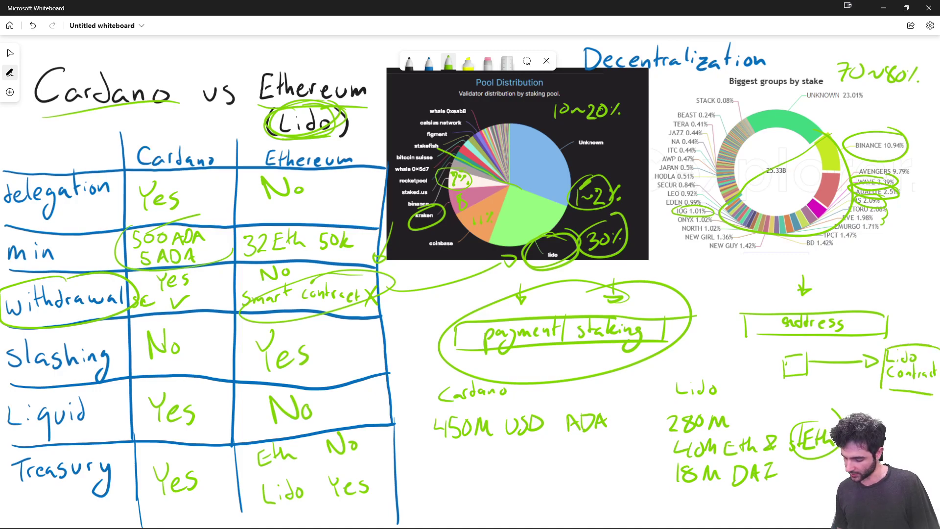
# - Add arrows labelled Eth and stEth plus a return arrow, then outline the lido pie slice
pyautogui.moveTo(825, 383); pyautogui.dragTo(825, 392)
pyautogui.moveTo(827, 341); pyautogui.dragTo(818, 354)
pyautogui.moveTo(818, 349)
pyautogui.mouseDown()
pyautogui.moveTo(842, 352)
pyautogui.moveTo(835, 377)
pyautogui.mouseUp()
pyautogui.moveTo(832, 370); pyautogui.dragTo(857, 371)
pyautogui.moveTo(853, 376); pyautogui.dragTo(860, 383)
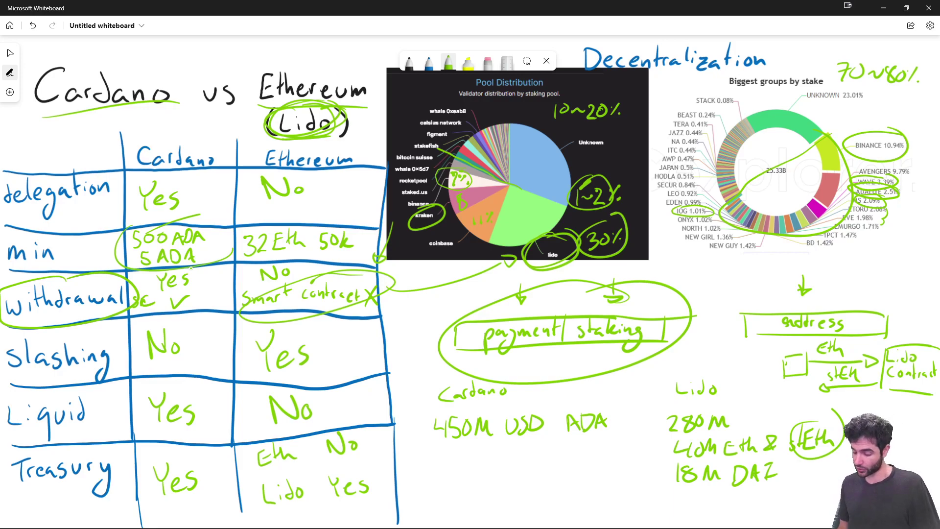
pyautogui.moveTo(891, 343); pyautogui.dragTo(934, 347)
pyautogui.moveTo(933, 385); pyautogui.dragTo(876, 392)
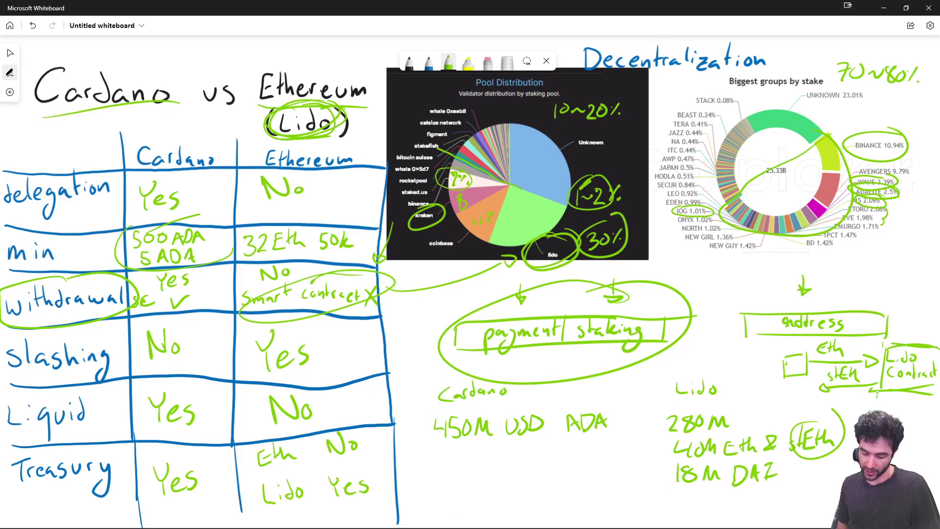
pyautogui.moveTo(490, 239)
pyautogui.mouseDown()
pyautogui.moveTo(558, 202)
pyautogui.moveTo(496, 185)
pyautogui.mouseUp()
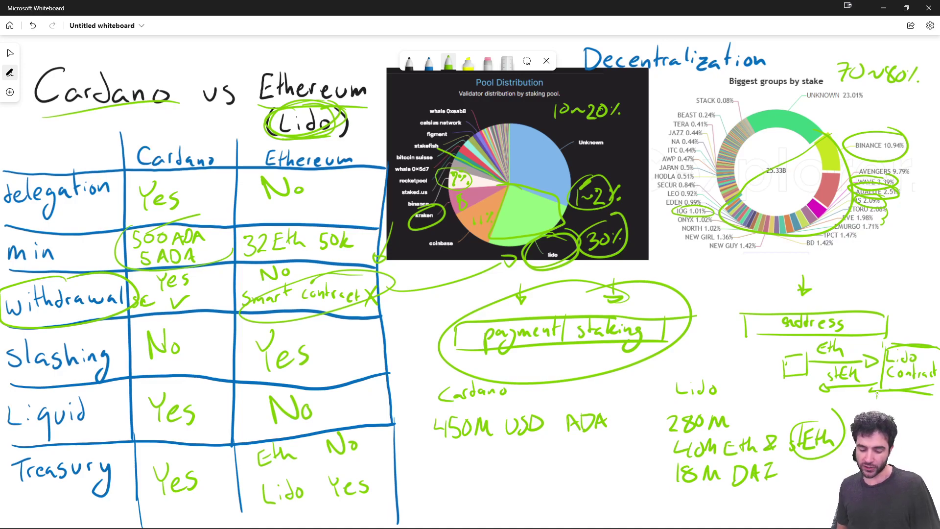
# - Switch the pen ink colour to red
pyautogui.click(429, 63)
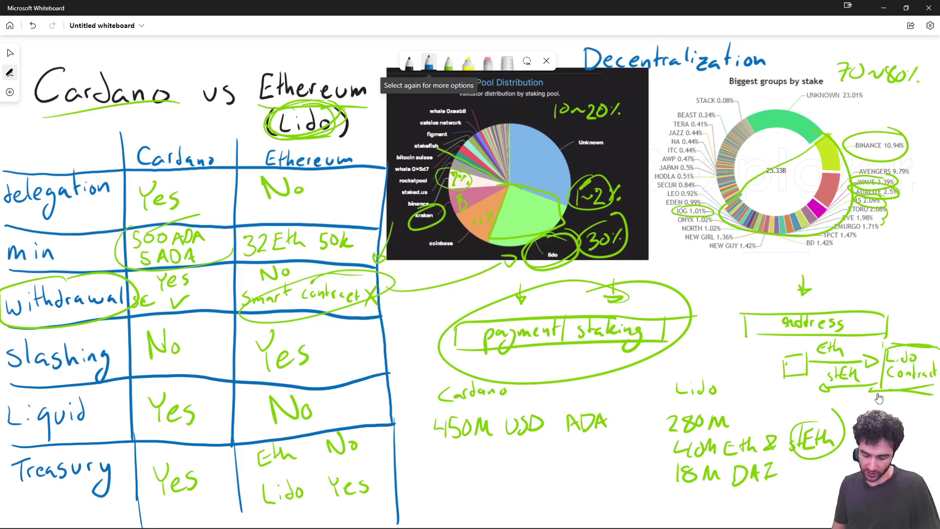
pyautogui.click(428, 62)
pyautogui.click(394, 147)
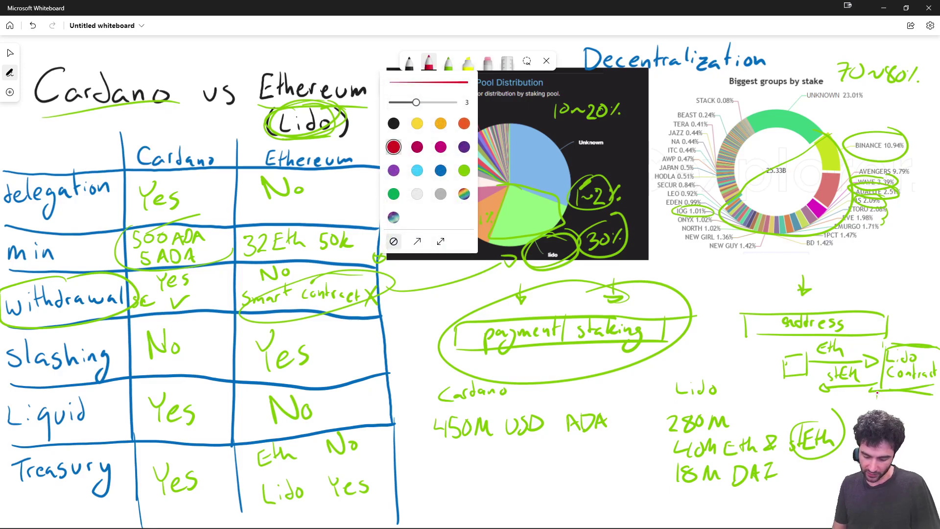
# - Cover the pie chart's Lido share with an outlined red fan and start note '1.' by Treasury
pyautogui.moveTo(512, 185)
pyautogui.mouseDown()
pyautogui.moveTo(574, 227)
pyautogui.moveTo(531, 201)
pyautogui.moveTo(575, 223)
pyautogui.moveTo(569, 215)
pyautogui.mouseUp()
pyautogui.moveTo(510, 187)
pyautogui.mouseDown()
pyautogui.moveTo(539, 239)
pyautogui.moveTo(495, 248)
pyautogui.mouseUp()
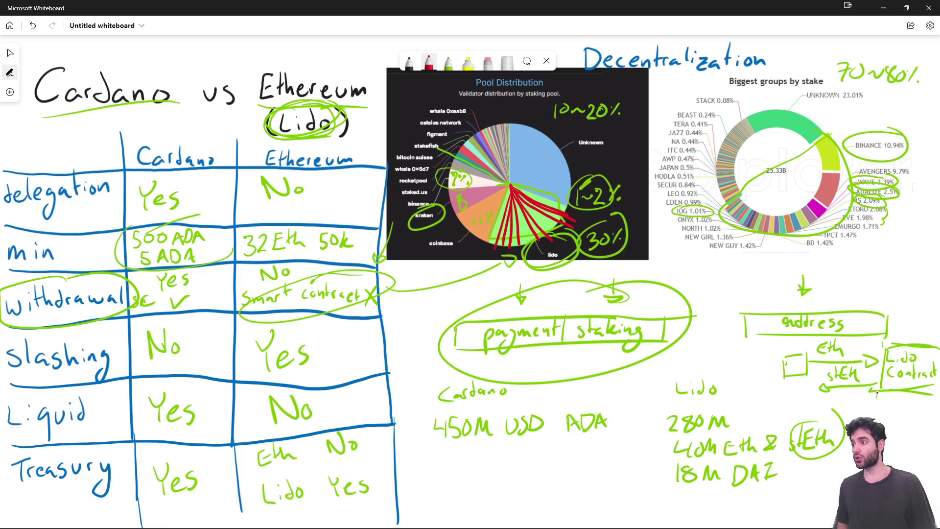
pyautogui.moveTo(501, 182)
pyautogui.mouseDown()
pyautogui.moveTo(491, 244)
pyautogui.moveTo(560, 230)
pyautogui.moveTo(499, 178)
pyautogui.mouseUp()
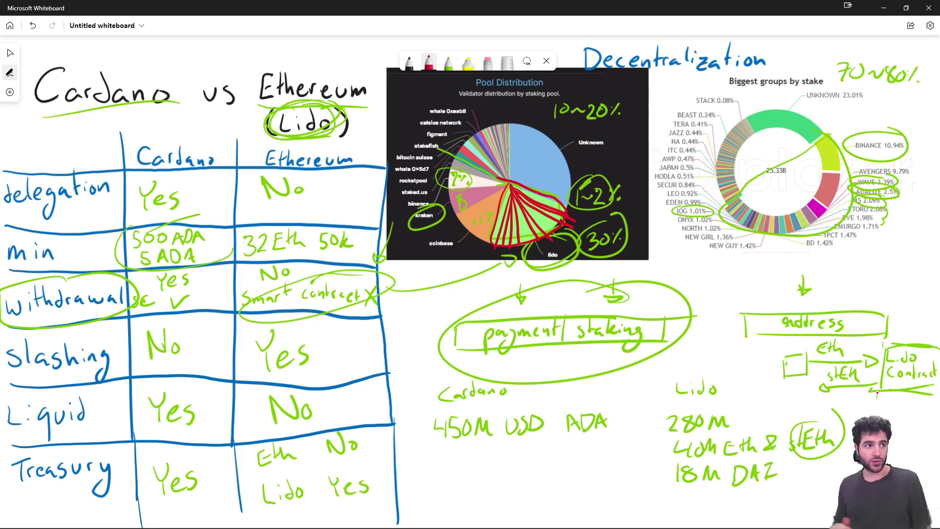
pyautogui.moveTo(404, 445)
pyautogui.mouseDown()
pyautogui.moveTo(425, 462)
pyautogui.moveTo(435, 459)
pyautogui.moveTo(426, 451)
pyautogui.moveTo(427, 459)
pyautogui.moveTo(447, 459)
pyautogui.mouseUp()
# - Handwrite 'Better liquidity' in red to complete the first note
pyautogui.click(440, 453)
pyautogui.moveTo(449, 437); pyautogui.dragTo(455, 459)
pyautogui.moveTo(447, 443)
pyautogui.mouseDown()
pyautogui.moveTo(464, 441)
pyautogui.moveTo(469, 458)
pyautogui.moveTo(482, 445)
pyautogui.moveTo(503, 461)
pyautogui.mouseUp()
pyautogui.moveTo(510, 449); pyautogui.dragTo(504, 470)
pyautogui.moveTo(513, 449); pyautogui.dragTo(527, 456)
pyautogui.moveTo(536, 433)
pyautogui.mouseDown()
pyautogui.moveTo(534, 455)
pyautogui.moveTo(547, 454)
pyautogui.mouseUp()
pyautogui.moveTo(543, 447)
pyautogui.mouseDown()
pyautogui.moveTo(558, 446)
pyautogui.moveTo(546, 479)
pyautogui.mouseUp()
pyautogui.moveTo(841, 362); pyautogui.dragTo(854, 361)
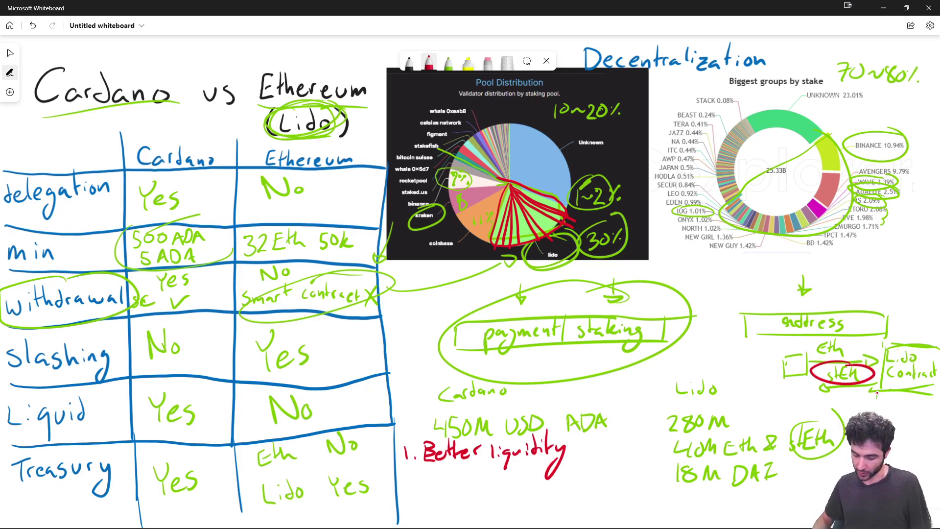
# - Write a red 1:1 above Lido, circle Eth, and sketch a red squiggle by the arrow
pyautogui.moveTo(703, 343)
pyautogui.mouseDown()
pyautogui.moveTo(702, 359)
pyautogui.moveTo(719, 362)
pyautogui.mouseUp()
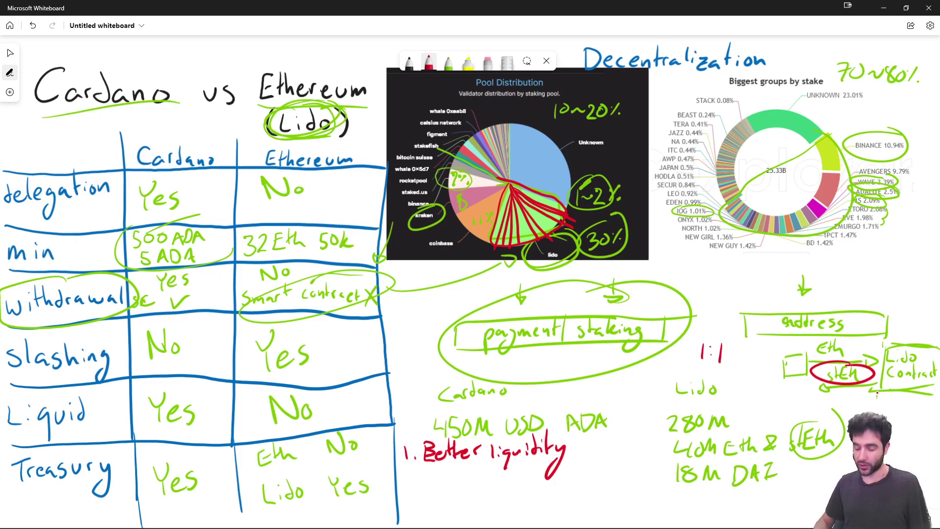
pyautogui.moveTo(835, 329)
pyautogui.mouseDown()
pyautogui.moveTo(815, 354)
pyautogui.moveTo(845, 328)
pyautogui.mouseUp()
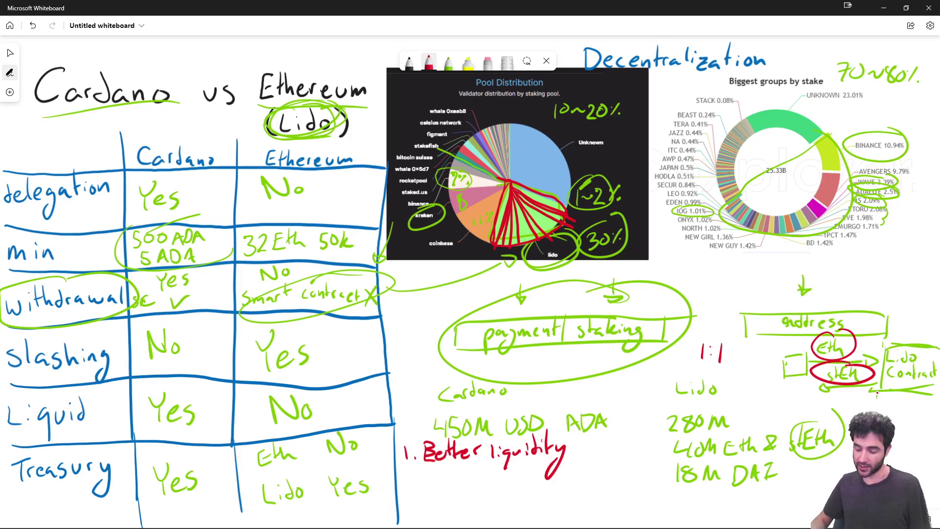
pyautogui.moveTo(834, 295); pyautogui.dragTo(895, 299)
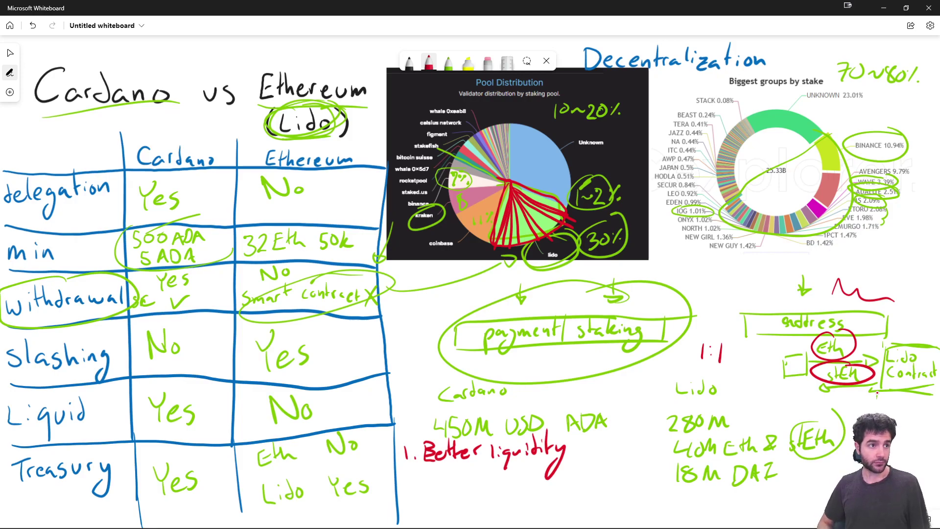
# - Handwrite the red note '2. Less depegging' under the first note
pyautogui.click(424, 483)
pyautogui.moveTo(406, 477)
pyautogui.mouseDown()
pyautogui.moveTo(417, 488)
pyautogui.moveTo(456, 484)
pyautogui.mouseUp()
pyautogui.moveTo(472, 473)
pyautogui.mouseDown()
pyautogui.moveTo(465, 486)
pyautogui.moveTo(506, 480)
pyautogui.moveTo(512, 496)
pyautogui.moveTo(525, 480)
pyautogui.moveTo(537, 495)
pyautogui.moveTo(573, 468)
pyautogui.moveTo(562, 488)
pyautogui.mouseUp()
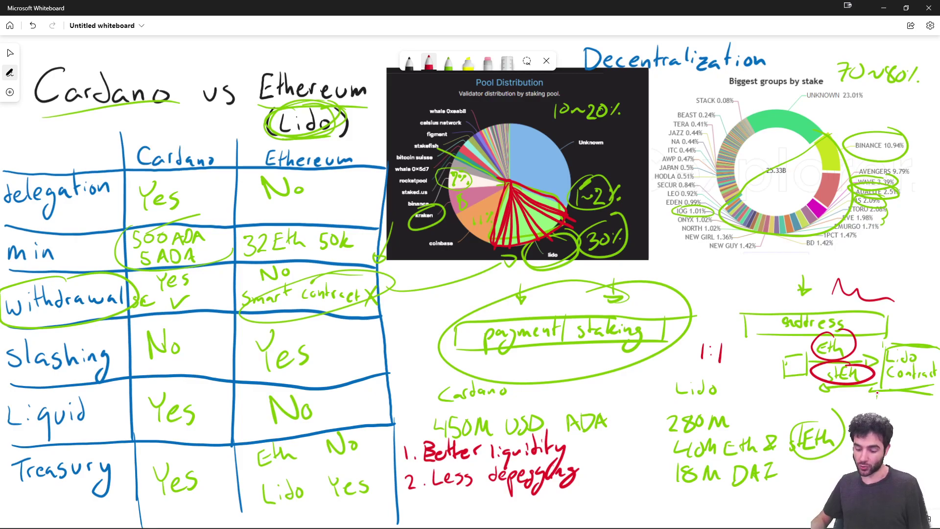
# - Write and circle a red 0.9 : 1 ratio and circle Ethereum's slashing Yes, undoing the withdrawal circle
pyautogui.moveTo(700, 285)
pyautogui.mouseDown()
pyautogui.moveTo(694, 303)
pyautogui.moveTo(701, 284)
pyautogui.moveTo(717, 304)
pyautogui.moveTo(745, 302)
pyautogui.moveTo(712, 292)
pyautogui.mouseUp()
pyautogui.click(709, 301)
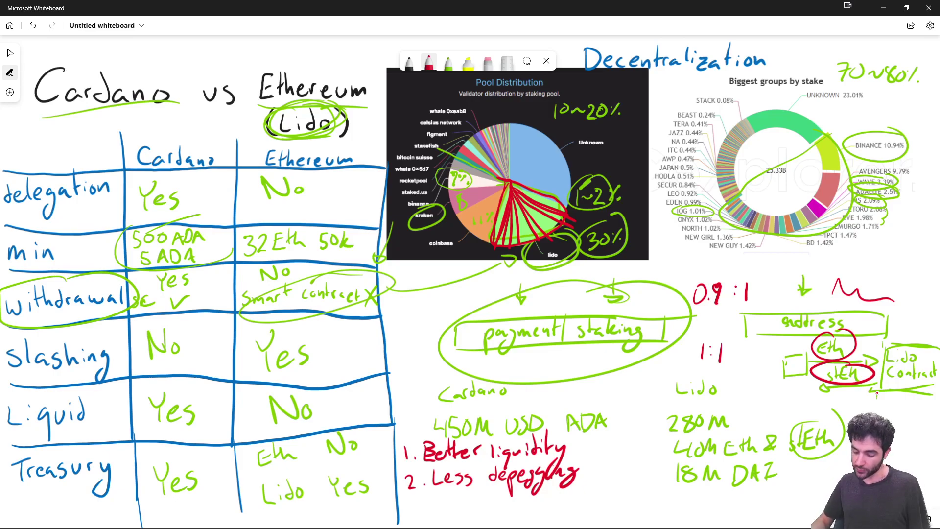
pyautogui.moveTo(739, 268)
pyautogui.mouseDown()
pyautogui.moveTo(696, 273)
pyautogui.moveTo(745, 261)
pyautogui.mouseUp()
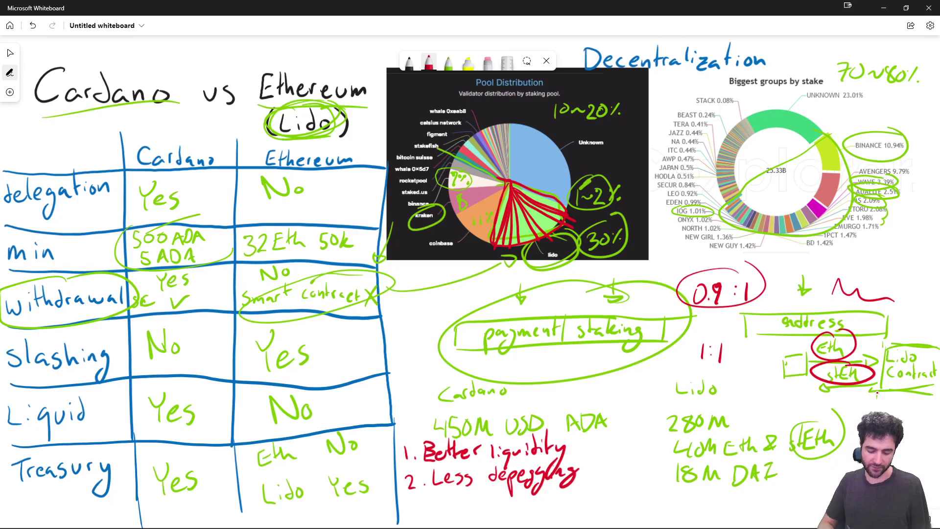
pyautogui.moveTo(270, 318); pyautogui.dragTo(296, 293)
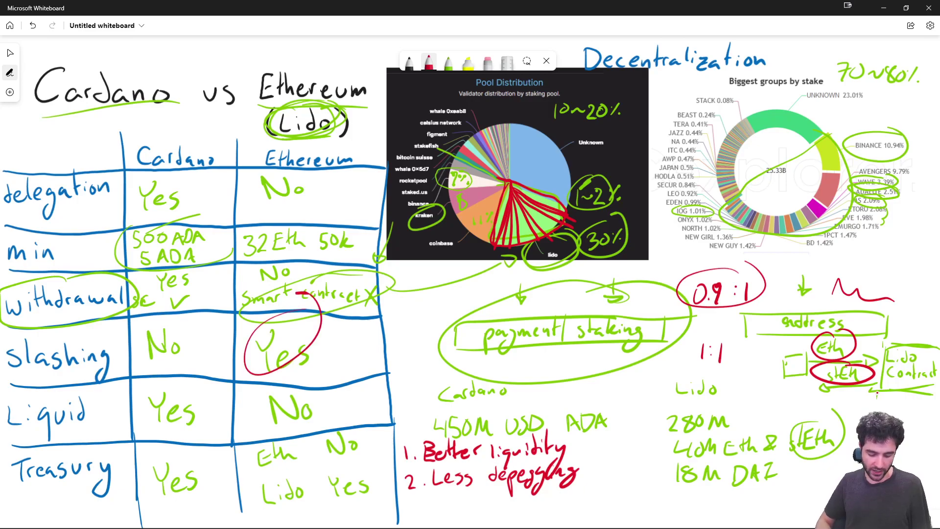
pyautogui.moveTo(354, 266)
pyautogui.mouseDown()
pyautogui.moveTo(245, 314)
pyautogui.moveTo(375, 245)
pyautogui.mouseUp()
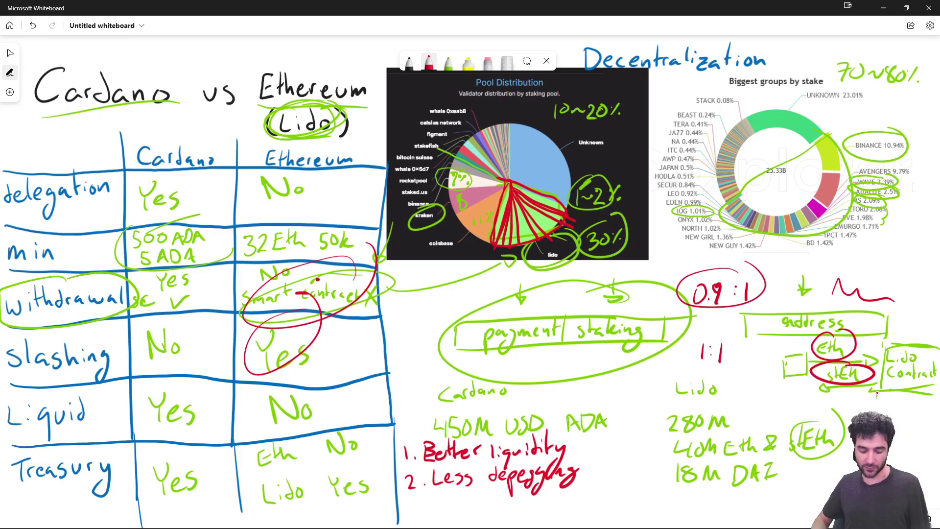
pyautogui.hotkey('ctrl', 'z')
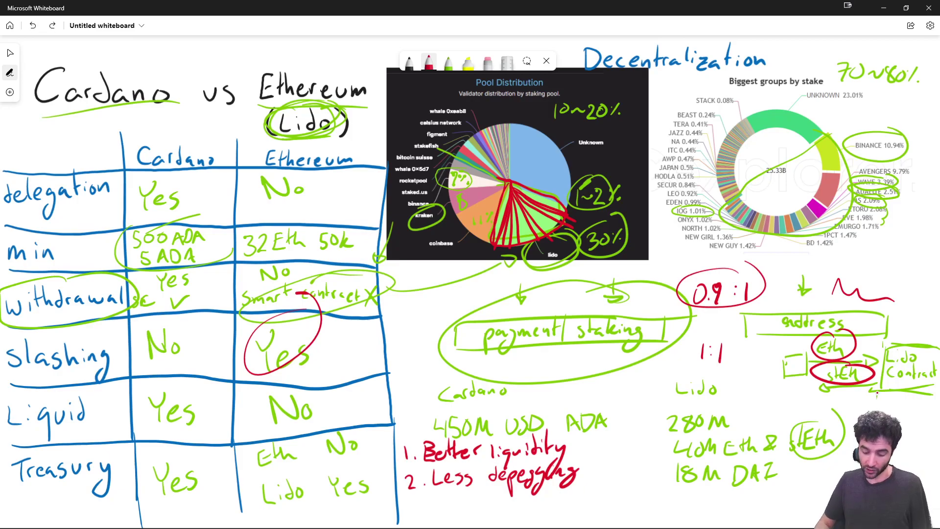
pyautogui.hotkey('ctrl', 'y')
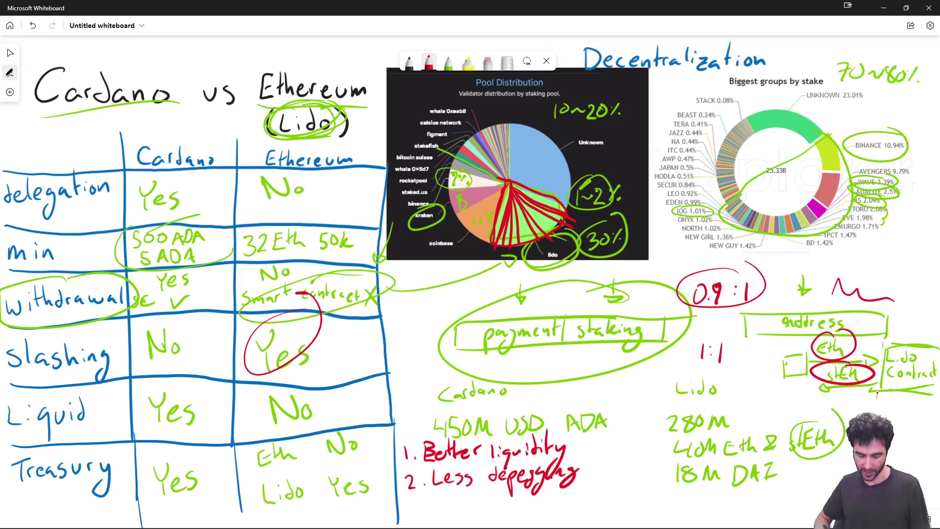
# - Handwrite '3.', then 'Mitigate' and 'slash', in red beneath '2. Less depegging'
pyautogui.moveTo(416, 496)
pyautogui.mouseDown()
pyautogui.moveTo(428, 507)
pyautogui.moveTo(418, 515)
pyautogui.moveTo(458, 490)
pyautogui.moveTo(470, 505)
pyautogui.mouseUp()
pyautogui.click(442, 510)
pyautogui.moveTo(474, 497)
pyautogui.mouseDown()
pyautogui.moveTo(474, 508)
pyautogui.moveTo(481, 501)
pyautogui.mouseUp()
pyautogui.moveTo(479, 496)
pyautogui.mouseDown()
pyautogui.moveTo(504, 500)
pyautogui.moveTo(496, 518)
pyautogui.mouseUp()
pyautogui.moveTo(516, 495); pyautogui.dragTo(522, 506)
pyautogui.moveTo(514, 495); pyautogui.dragTo(572, 505)
pyautogui.moveTo(586, 497); pyautogui.dragTo(592, 504)
pyautogui.moveTo(600, 494)
pyautogui.mouseDown()
pyautogui.moveTo(593, 507)
pyautogui.moveTo(603, 507)
pyautogui.mouseUp()
pyautogui.moveTo(604, 497); pyautogui.dragTo(618, 506)
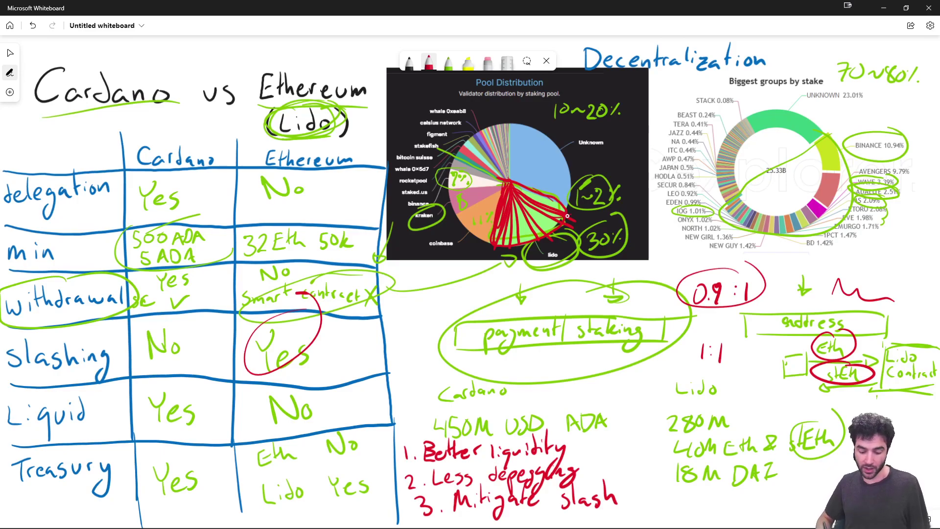
# - Draw a red ellipse around the rocketpool label in the Pool Distribution chart
pyautogui.moveTo(425, 175); pyautogui.dragTo(428, 178)
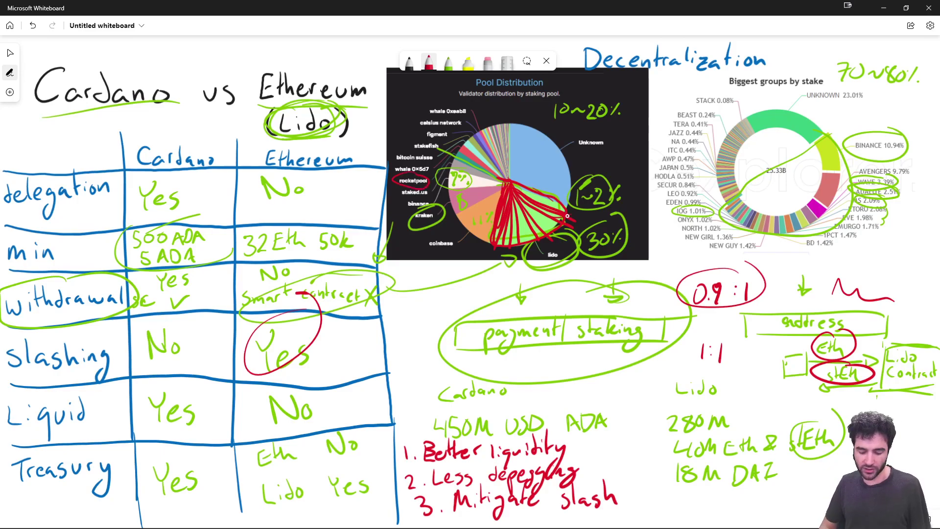